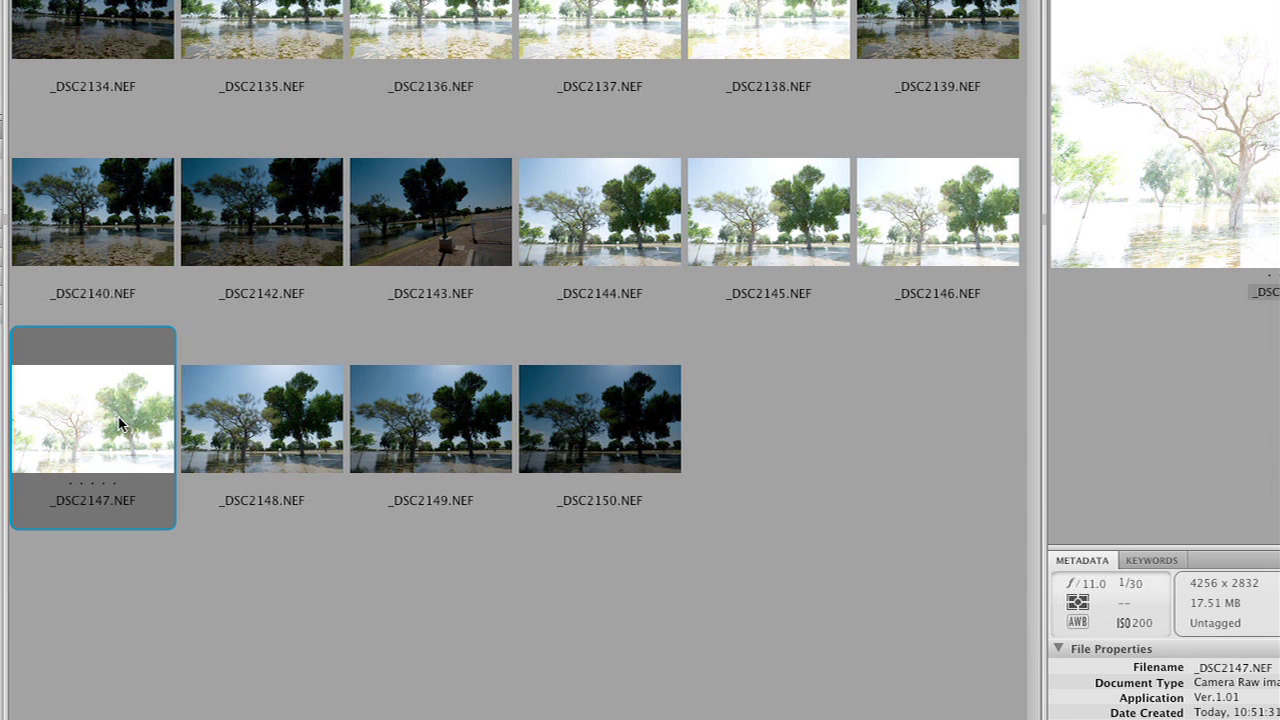
# Preview _DSC2148–_DSC2150, then select the range _DSC2144 through _DSC2150.
pyautogui.click(258, 443)
pyautogui.click(424, 436)
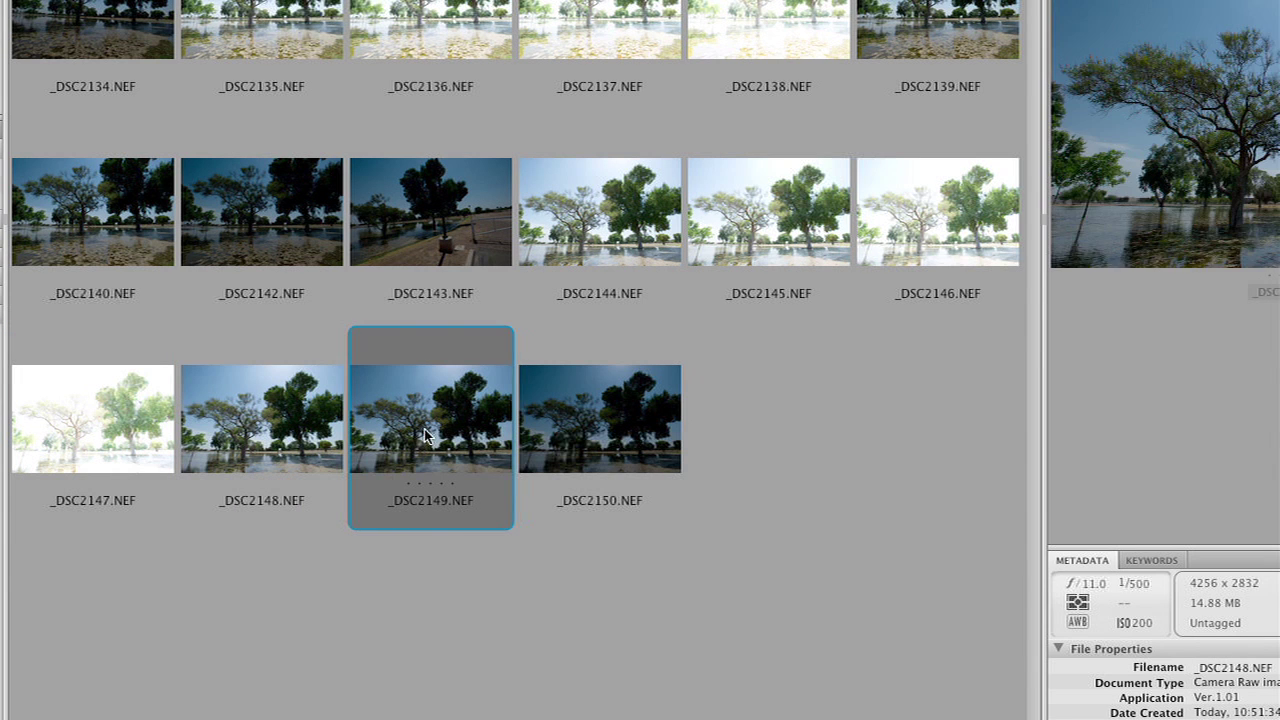
pyautogui.click(571, 434)
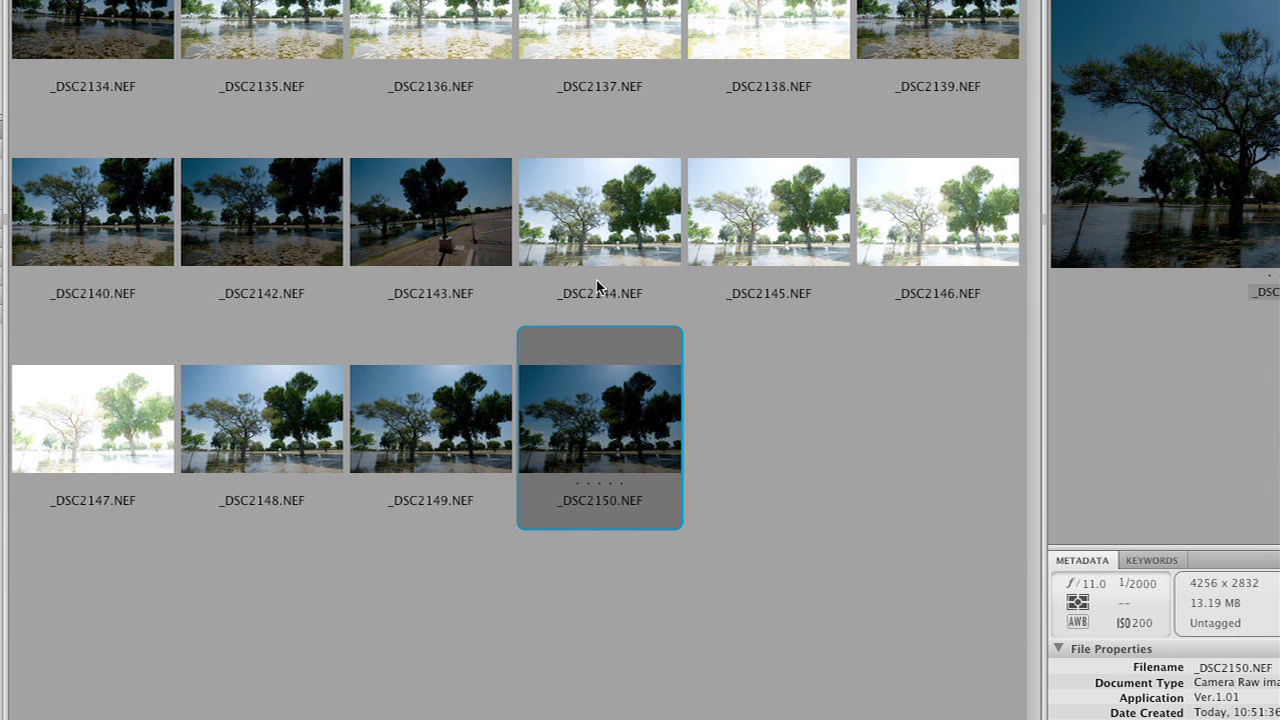
pyautogui.click(585, 238)
pyautogui.keyDown('shift'); pyautogui.click(590, 416); pyautogui.keyUp('shift')
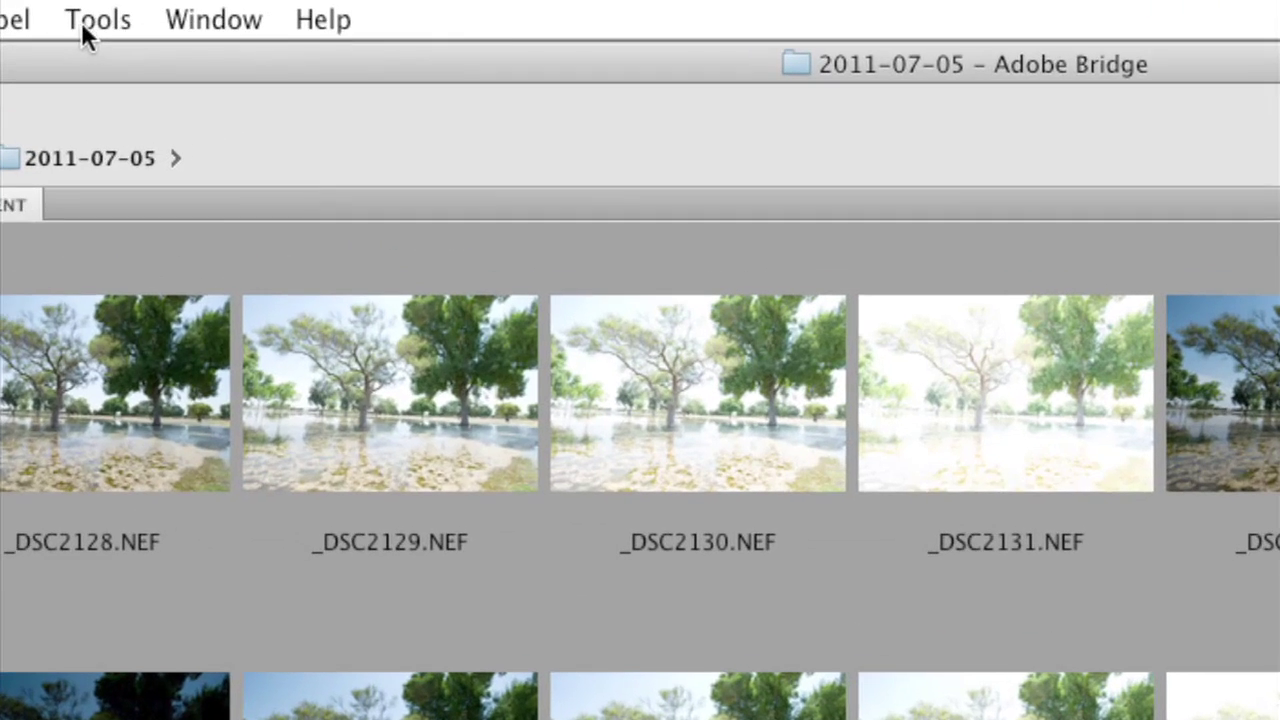
# Send the seven selected exposures to Photoshop via Tools > Photoshop > Merge to HDR Pro.
pyautogui.click(230, 19)
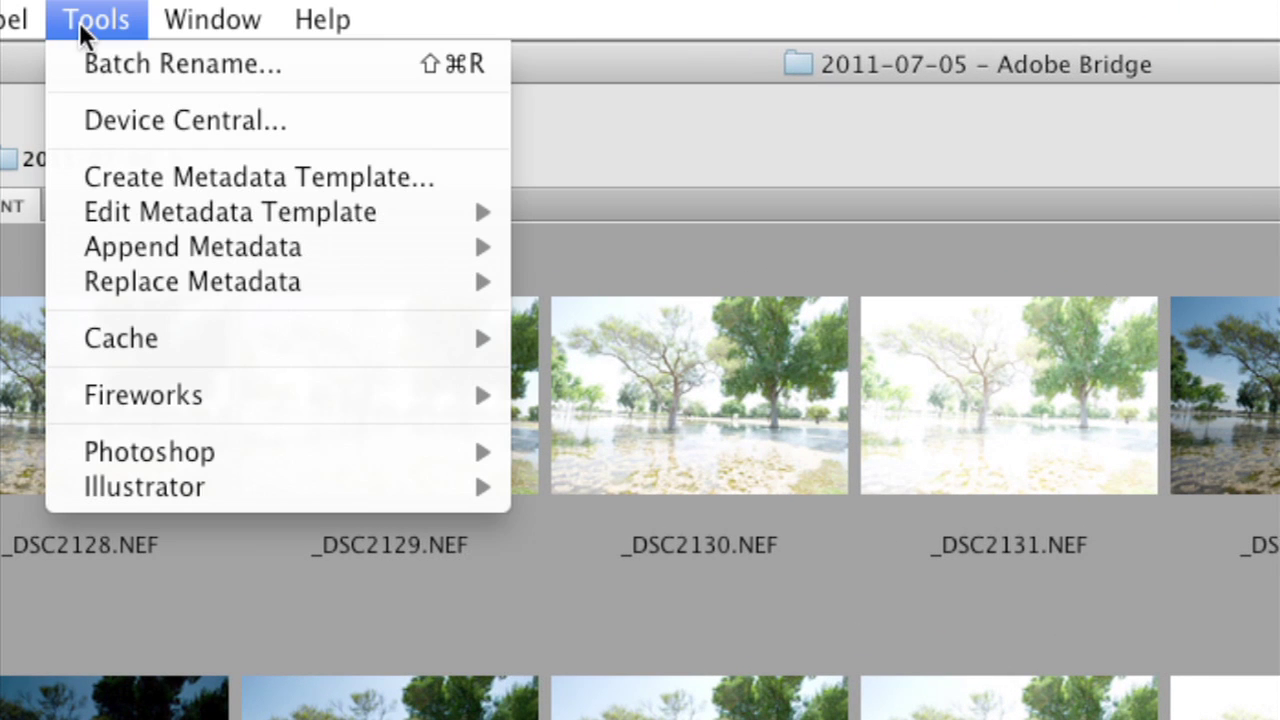
pyautogui.moveTo(170, 453)
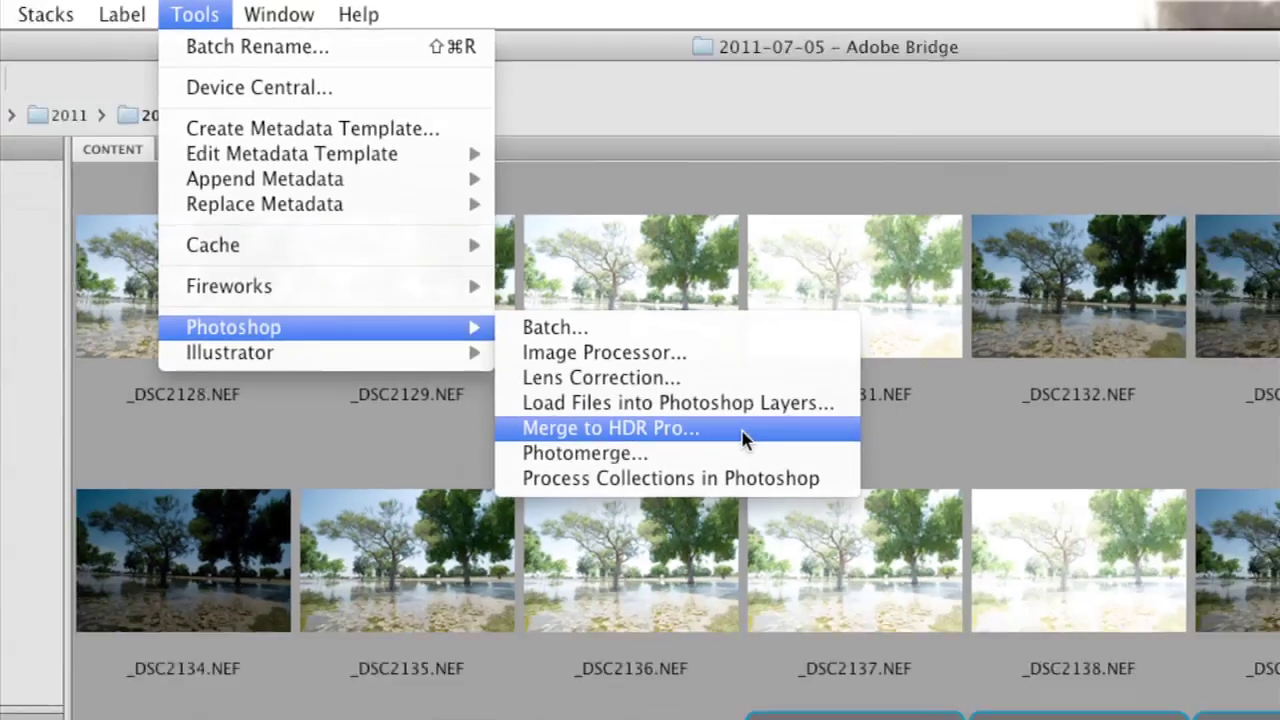
pyautogui.click(852, 593)
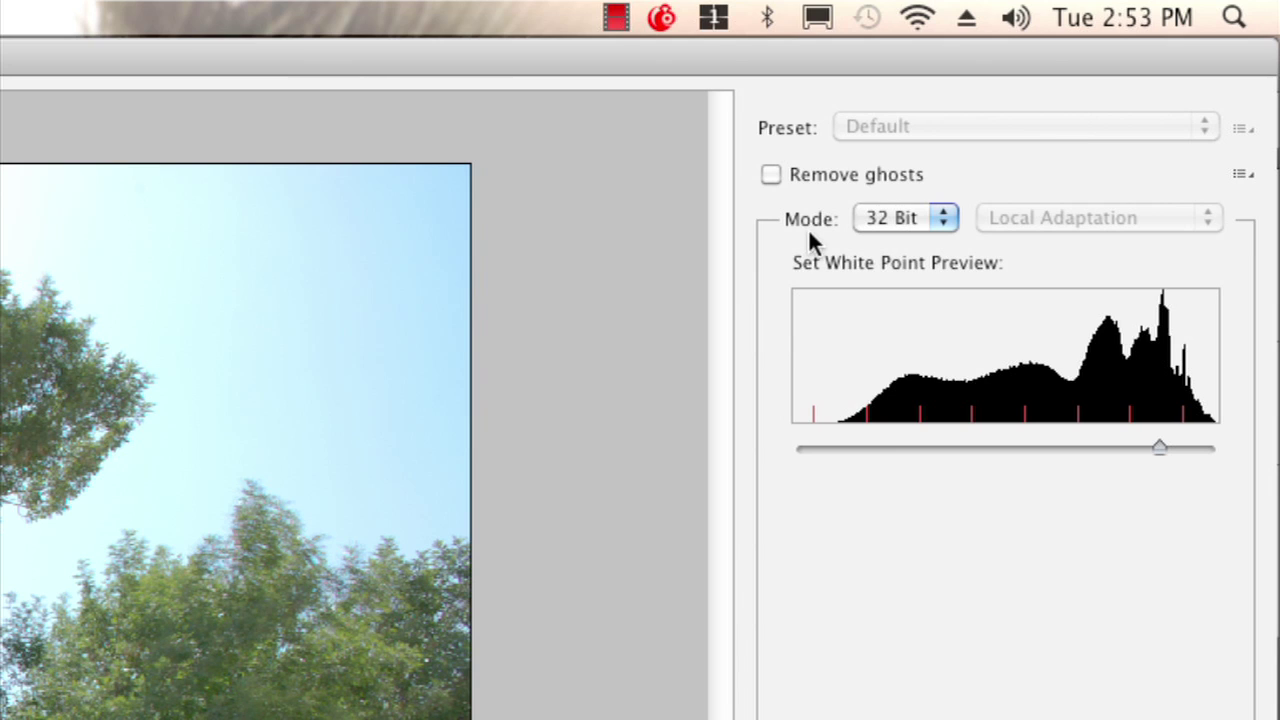
# Set the Merge to HDR Pro Mode to 16 Bit.
pyautogui.click(944, 217)
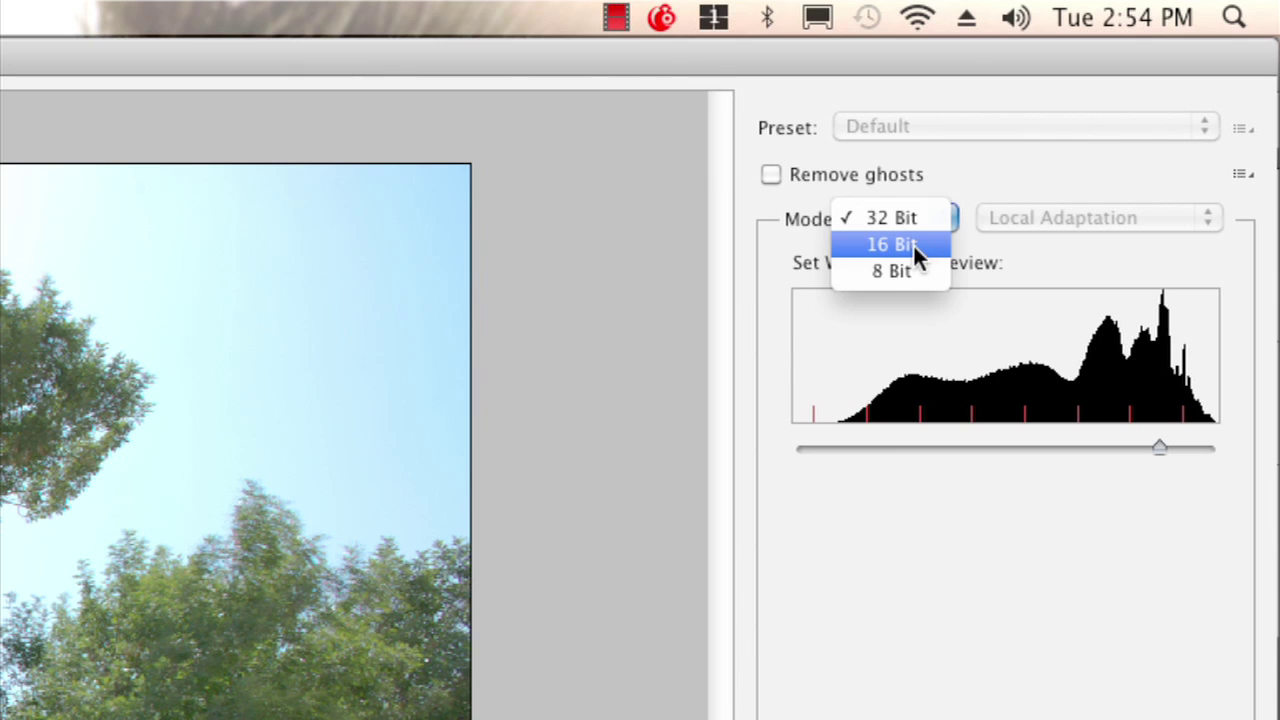
pyautogui.click(855, 255)
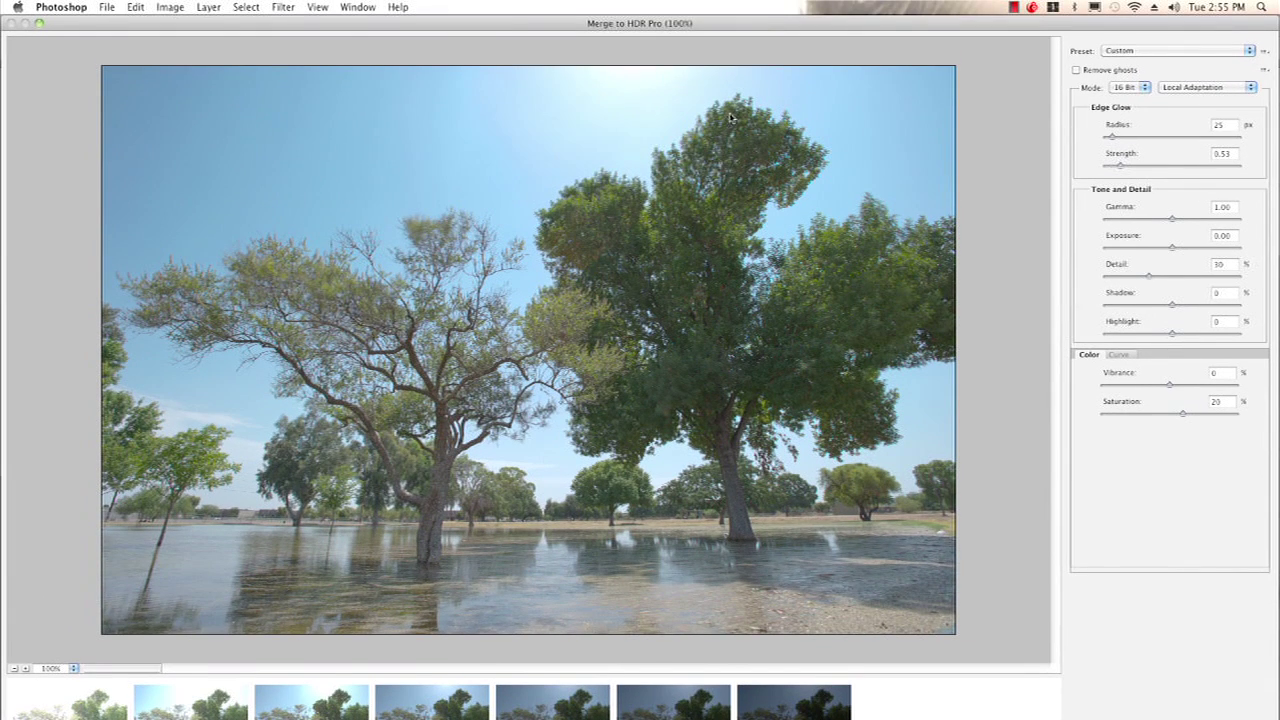
# Zoom the merge preview to 200% and scroll up to the treetops.
pyautogui.click(74, 668)
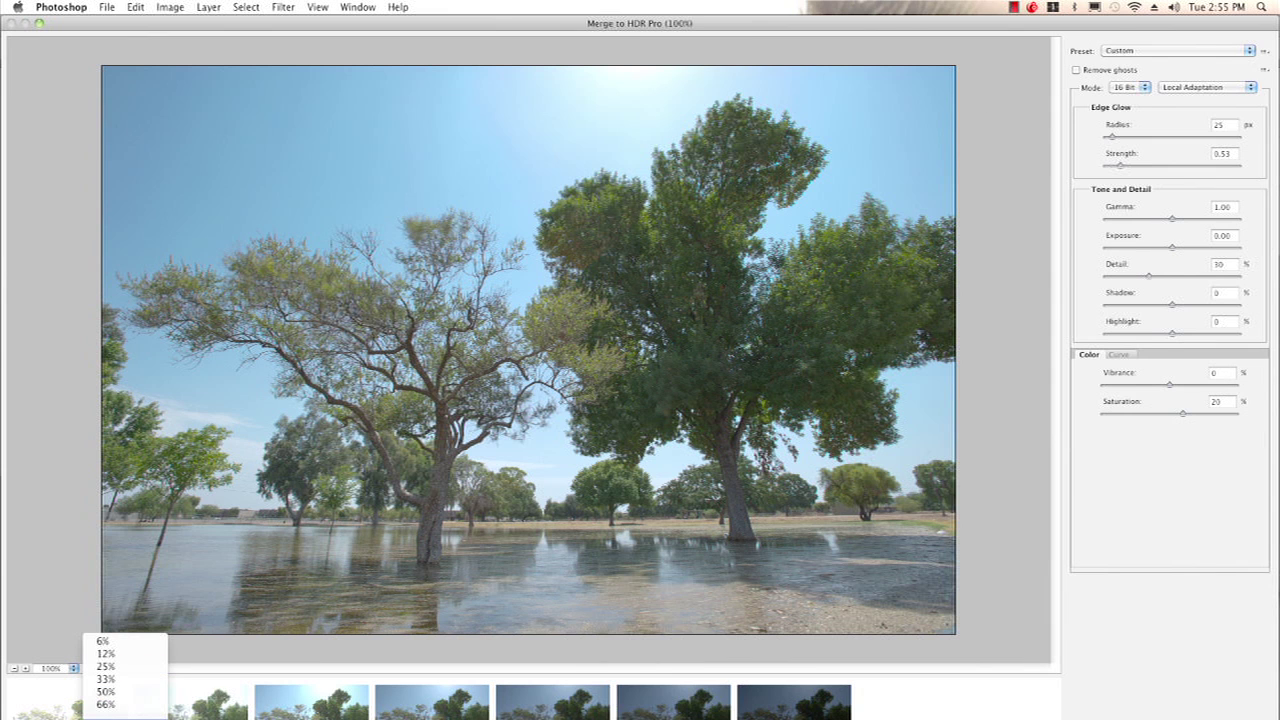
pyautogui.click(105, 719)
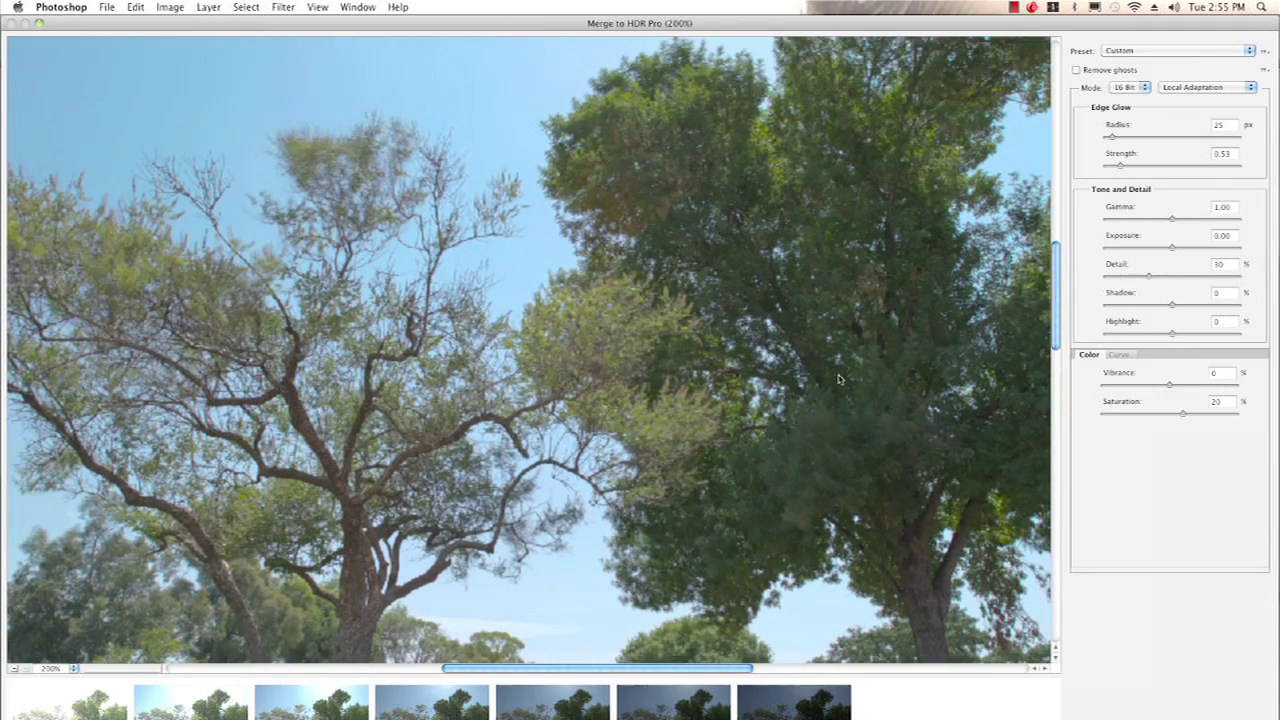
pyautogui.moveTo(1057, 282); pyautogui.dragTo(1037, 114)
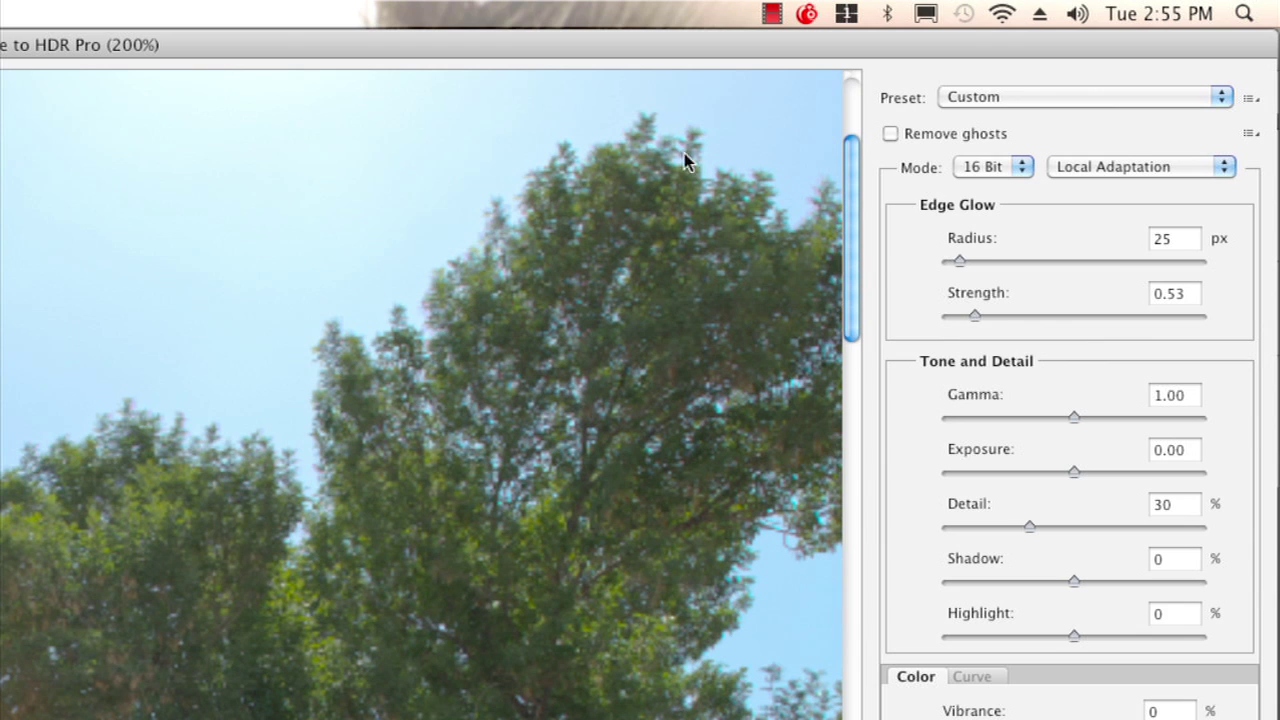
# Check Remove ghosts in the Merge to HDR Pro dialog.
pyautogui.click(890, 135)
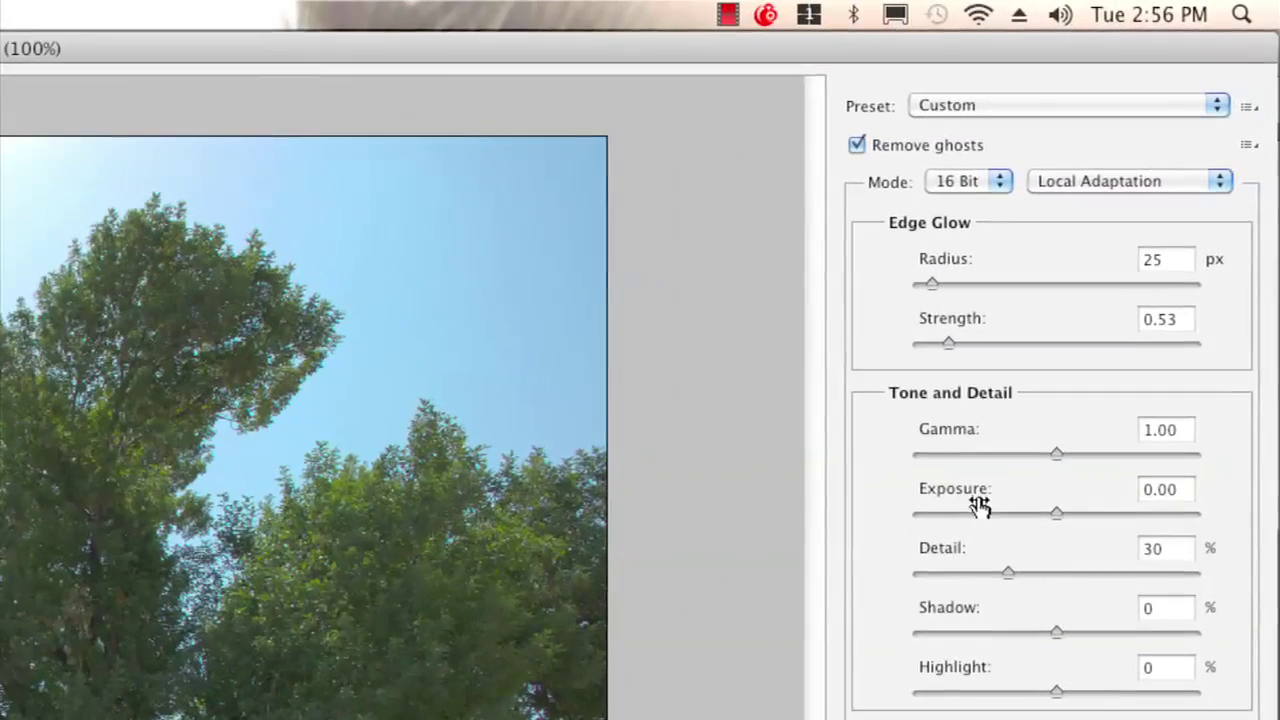
# Set Detail to 138%, Edge Glow radius 81 px and strength 0.67, and Gamma 0.28.
pyautogui.moveTo(1008, 574); pyautogui.dragTo(1081, 571)
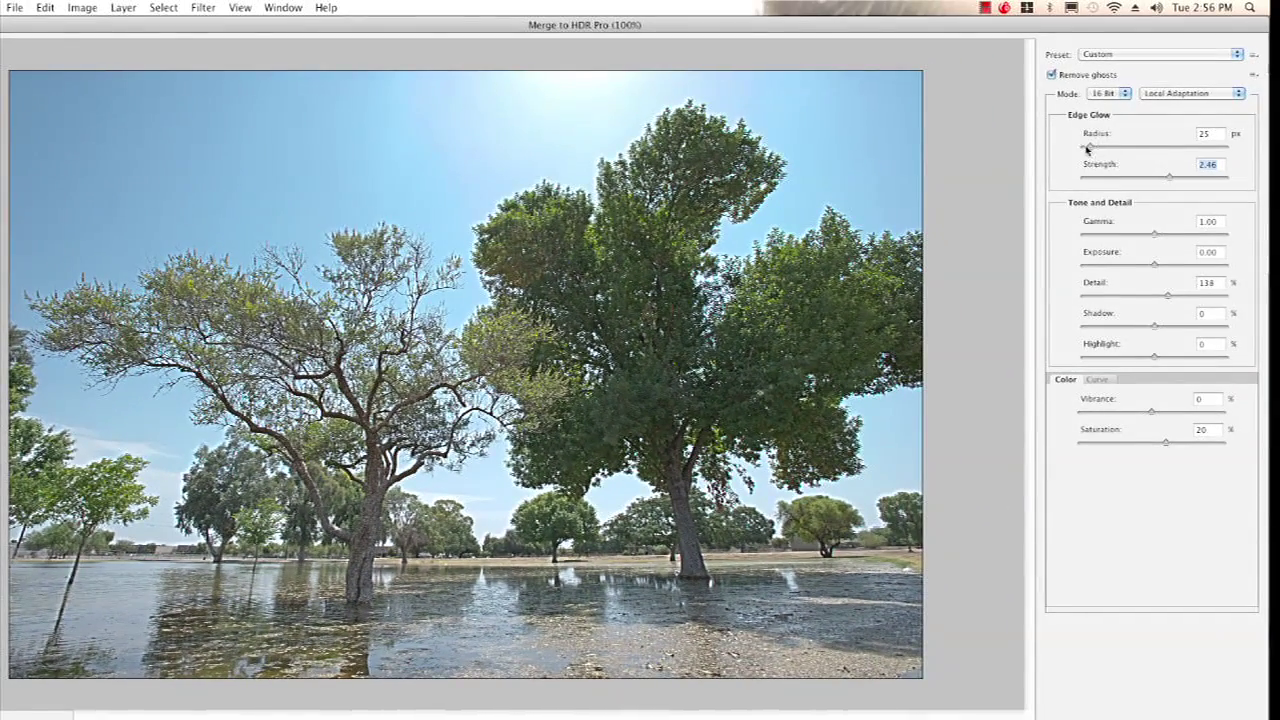
pyautogui.moveTo(1087, 149); pyautogui.dragTo(1133, 149)
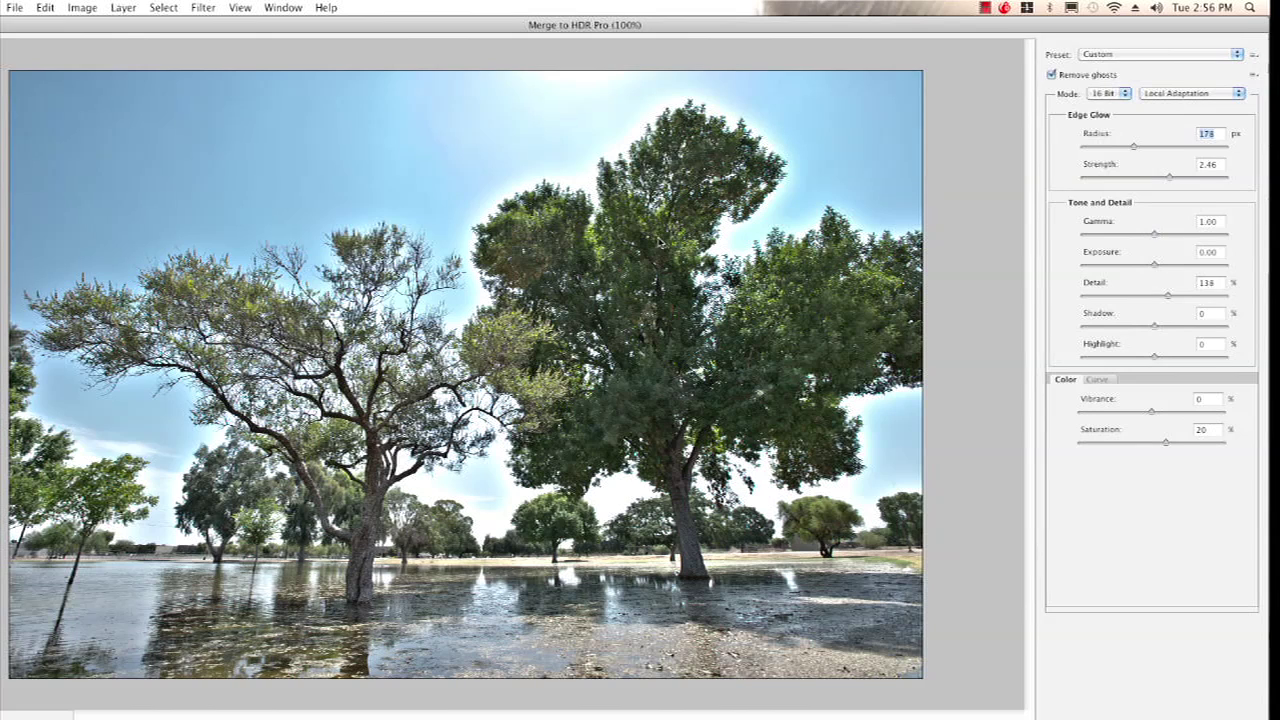
pyautogui.moveTo(1133, 147); pyautogui.dragTo(1119, 184)
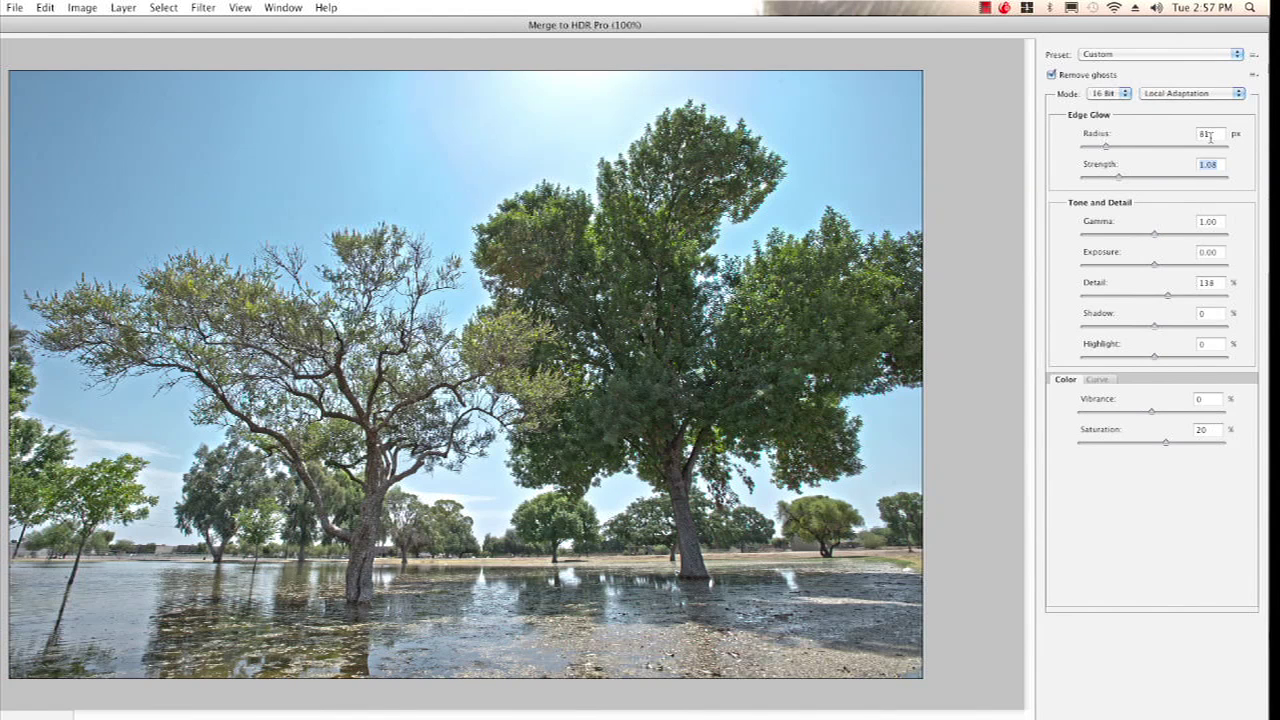
pyautogui.moveTo(1120, 177); pyautogui.dragTo(1105, 178)
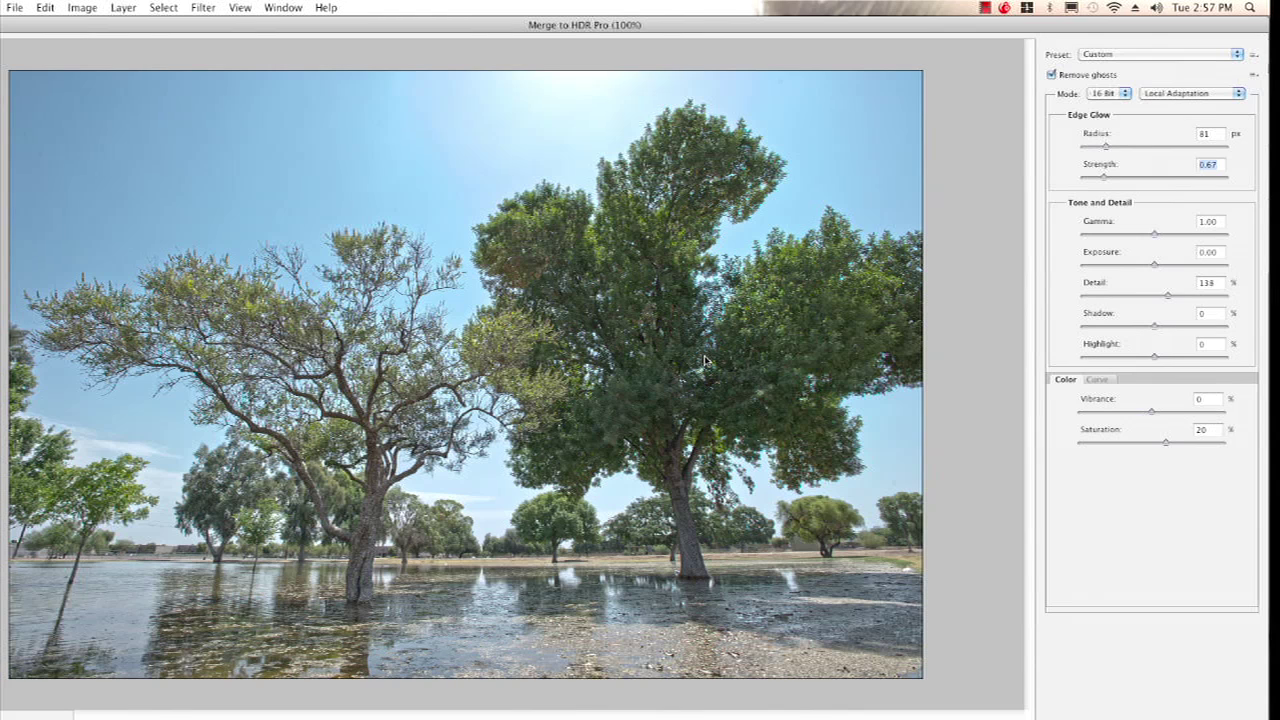
pyautogui.moveTo(1153, 237); pyautogui.dragTo(1202, 237)
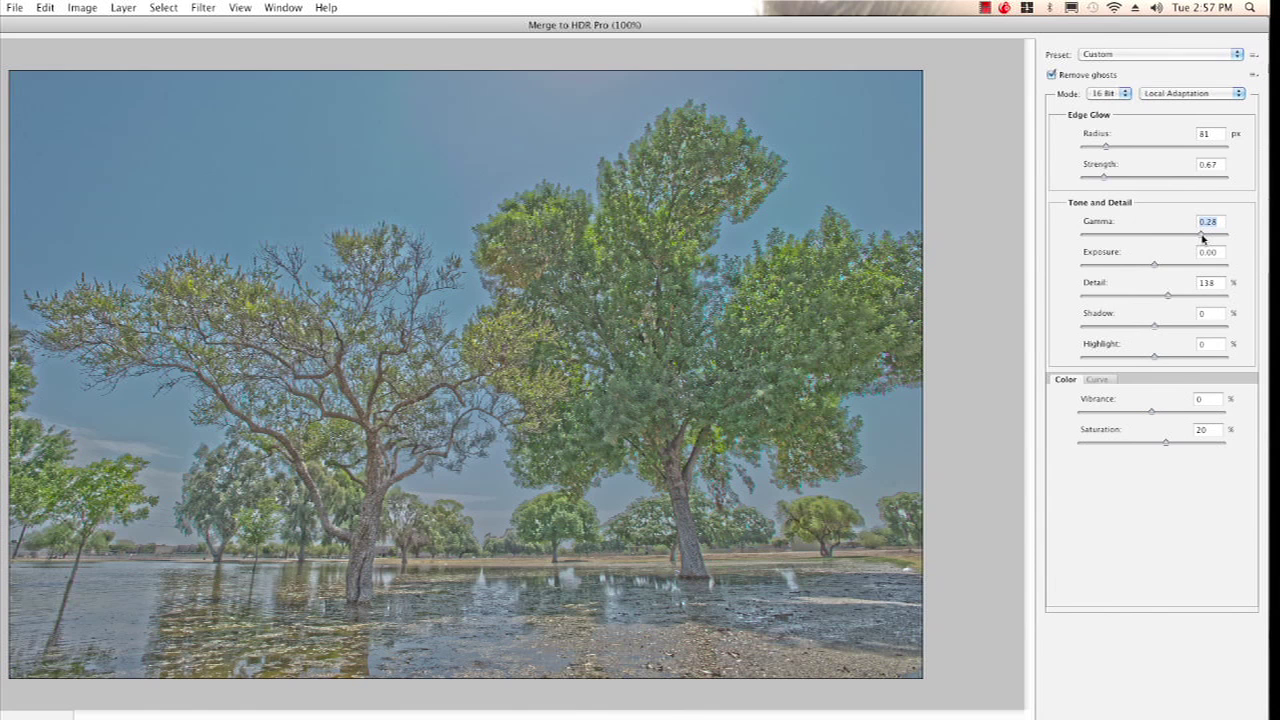
# Set Gamma 0.66, Exposure 0.20, Shadow 17%, Highlight -56%, Vibrance 21% and Saturation 42%.
pyautogui.moveTo(1202, 237); pyautogui.dragTo(1077, 251)
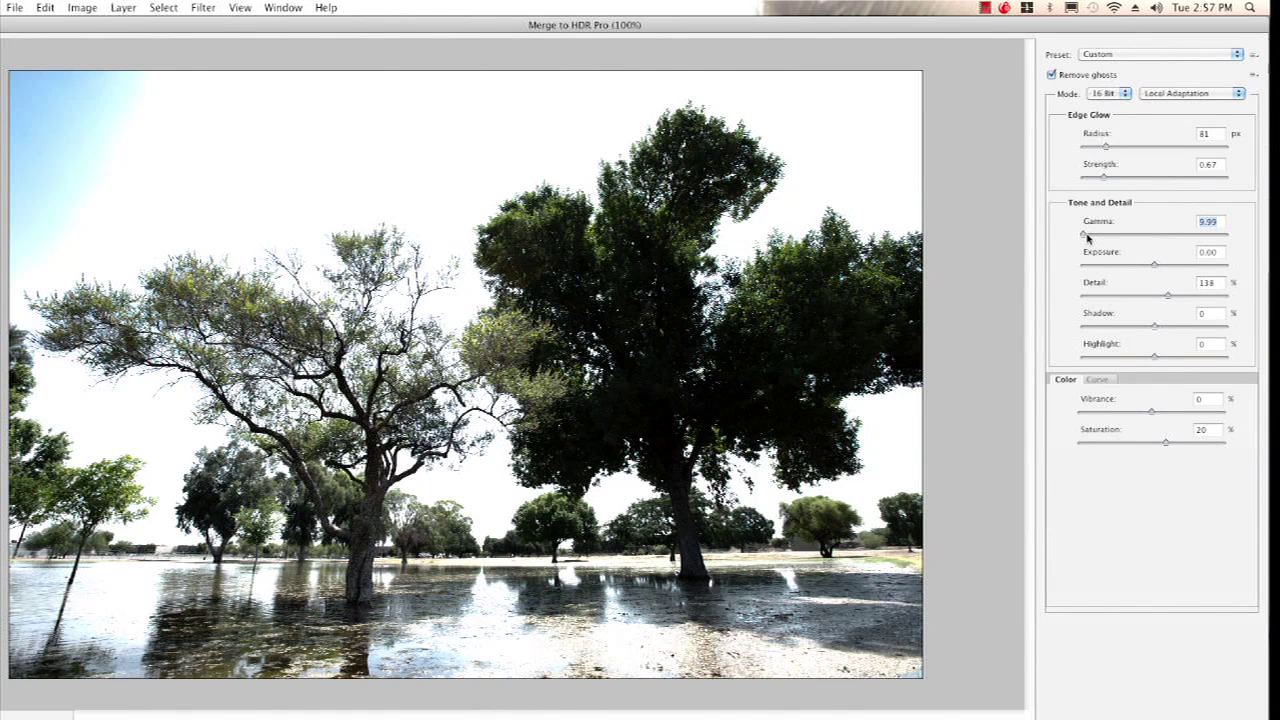
pyautogui.moveTo(1083, 237); pyautogui.dragTo(1174, 234)
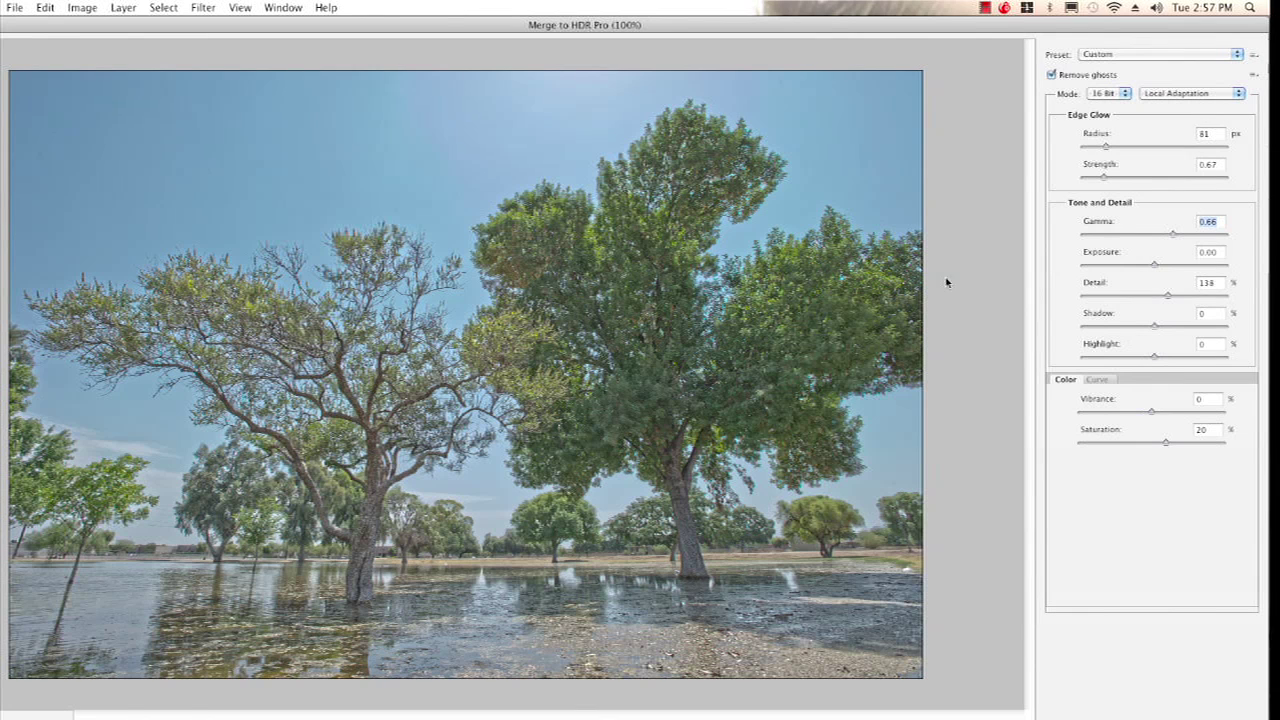
pyautogui.moveTo(1155, 266); pyautogui.dragTo(1158, 267)
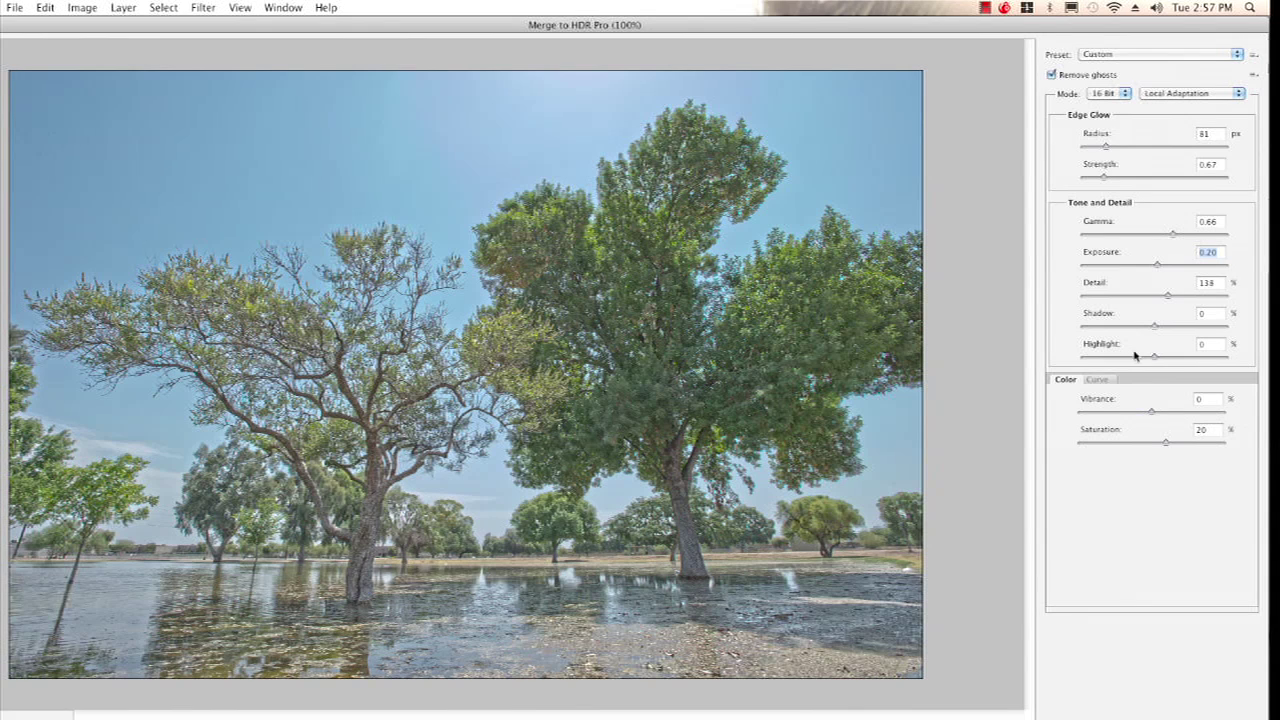
pyautogui.moveTo(1154, 327); pyautogui.dragTo(1171, 327)
pyautogui.moveTo(1154, 360); pyautogui.dragTo(1121, 361)
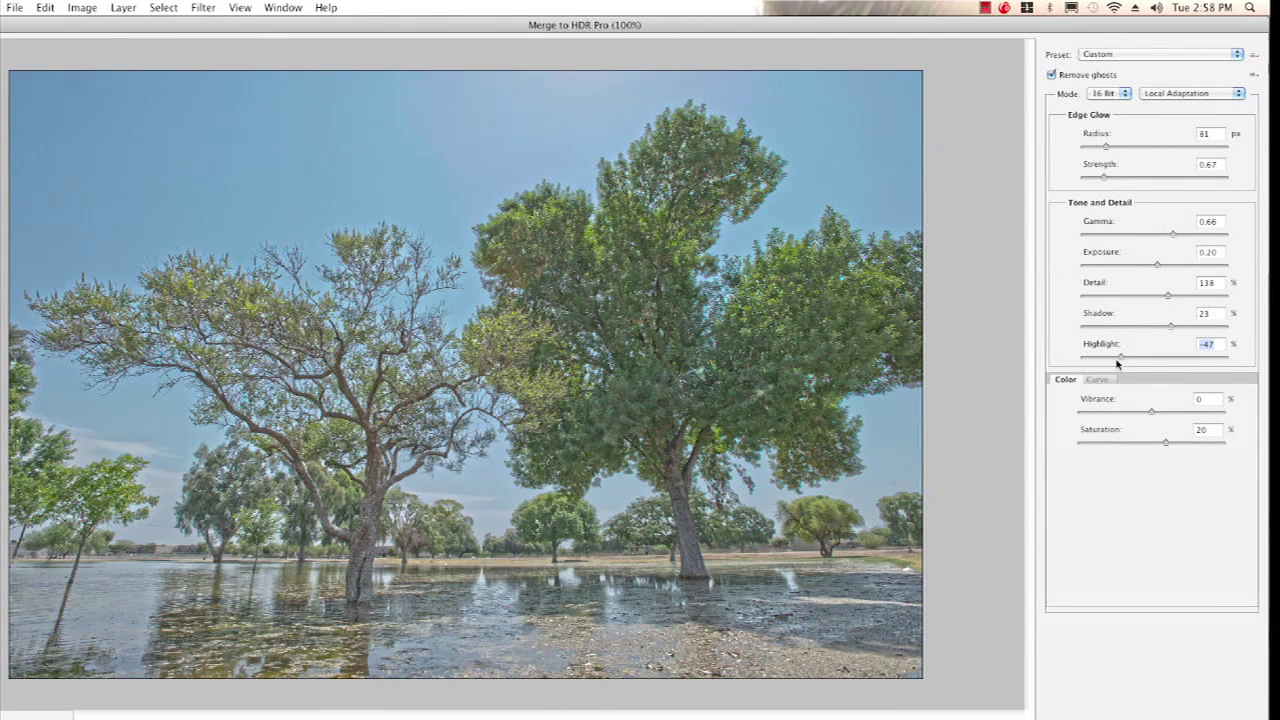
pyautogui.moveTo(1118, 361); pyautogui.dragTo(1112, 361)
pyautogui.moveTo(1165, 444); pyautogui.dragTo(1174, 444)
pyautogui.moveTo(1178, 445); pyautogui.dragTo(1160, 414)
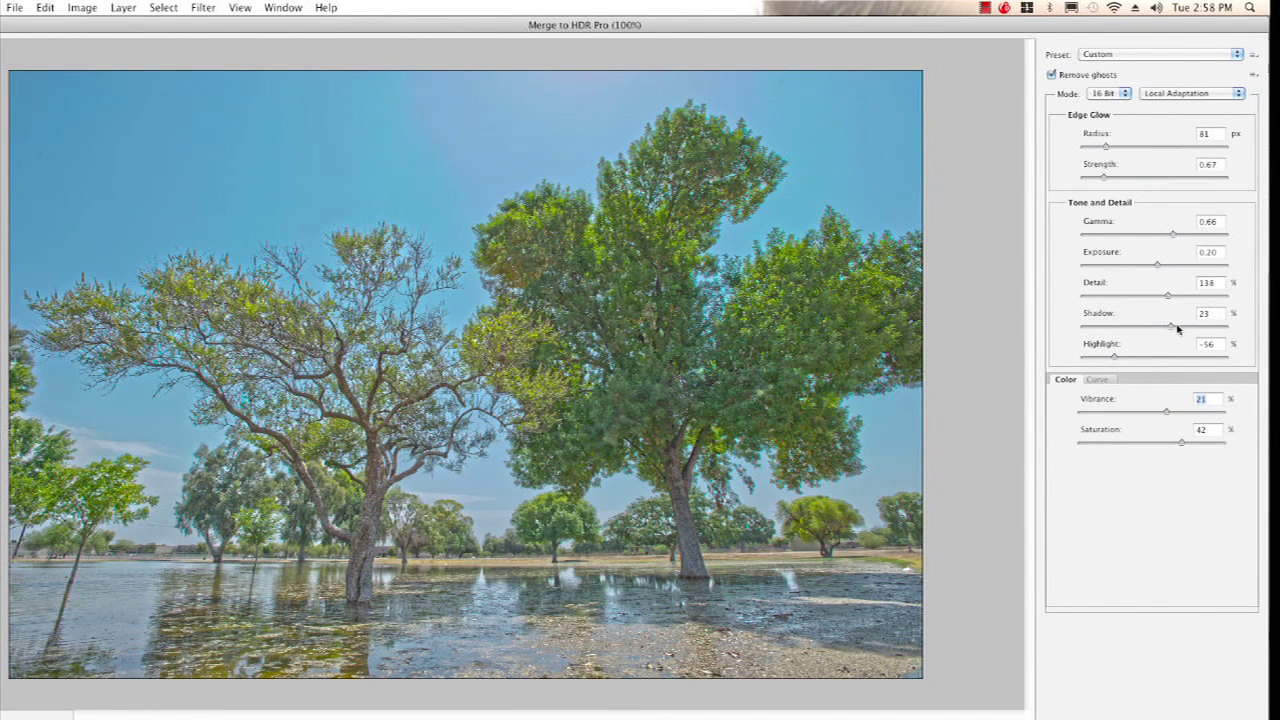
pyautogui.moveTo(1173, 329); pyautogui.dragTo(1168, 330)
pyautogui.moveTo(1160, 266); pyautogui.dragTo(1160, 267)
# Add a 16/12 shadow point and a midtone point to the toning curve, then accept the merge.
pyautogui.click(1098, 380)
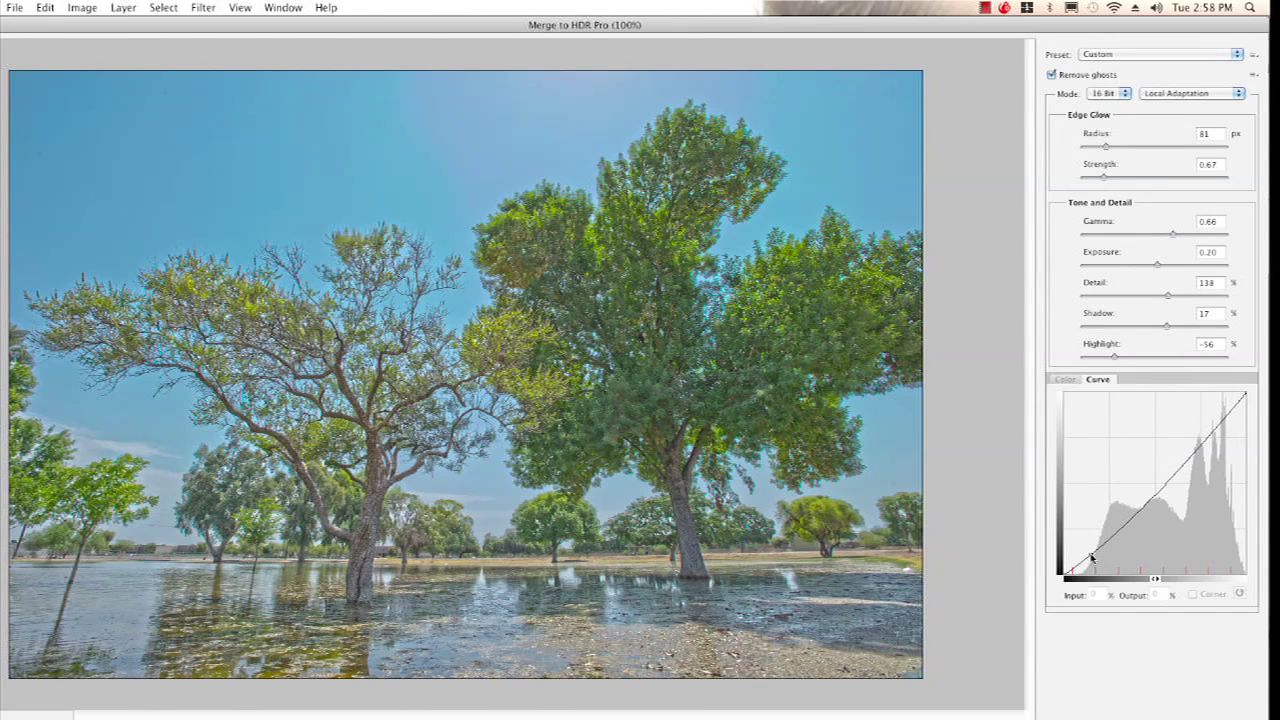
pyautogui.click(1094, 549)
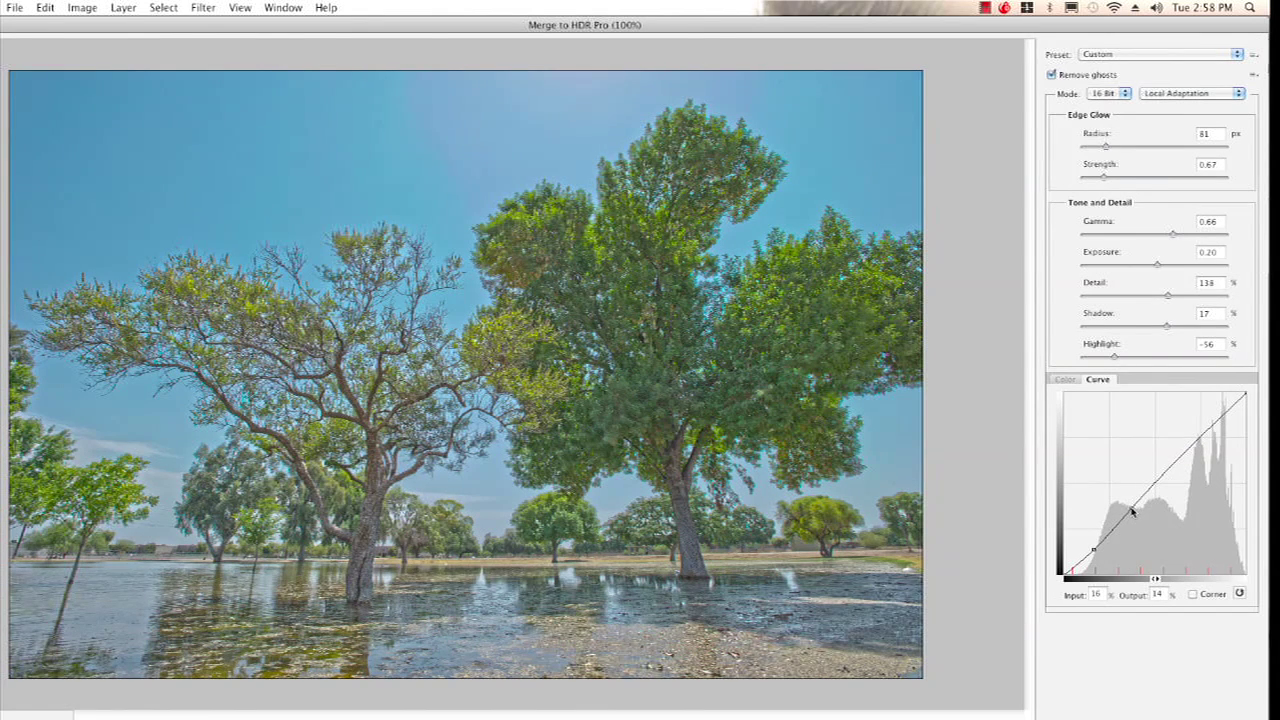
pyautogui.keyDown('super'); pyautogui.click(1095, 552); pyautogui.keyUp('super')
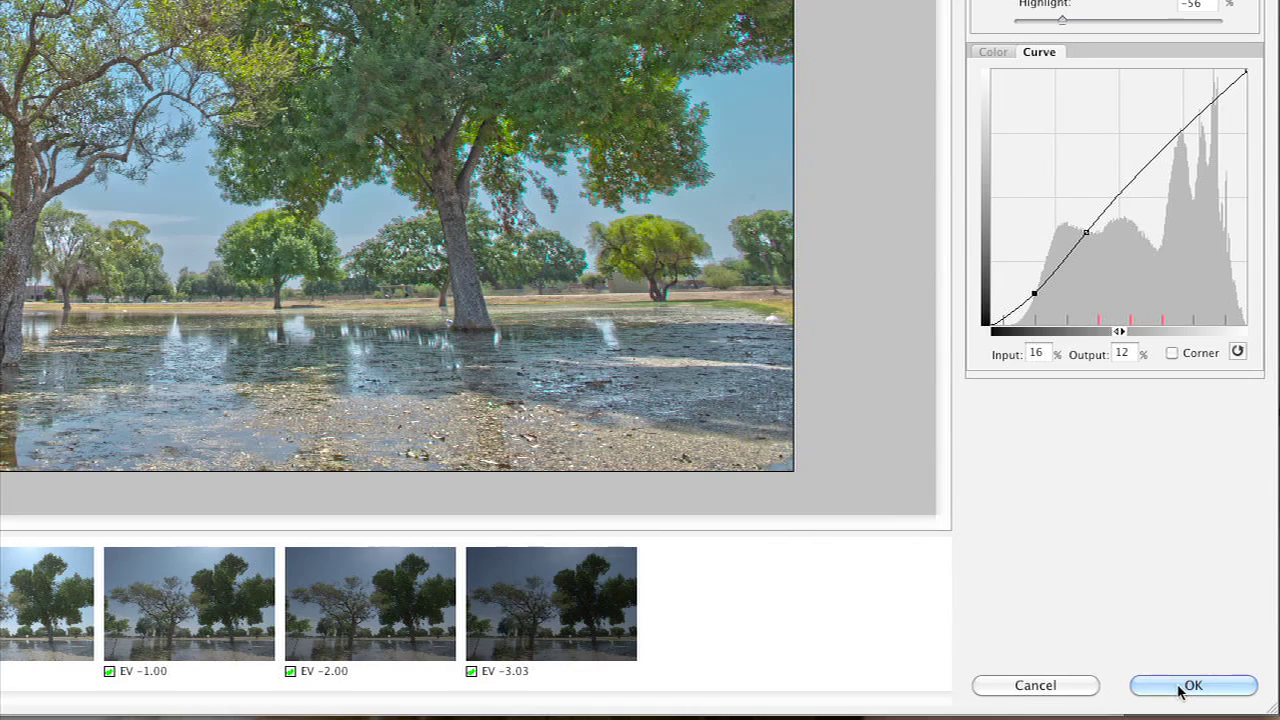
pyautogui.click(1178, 685)
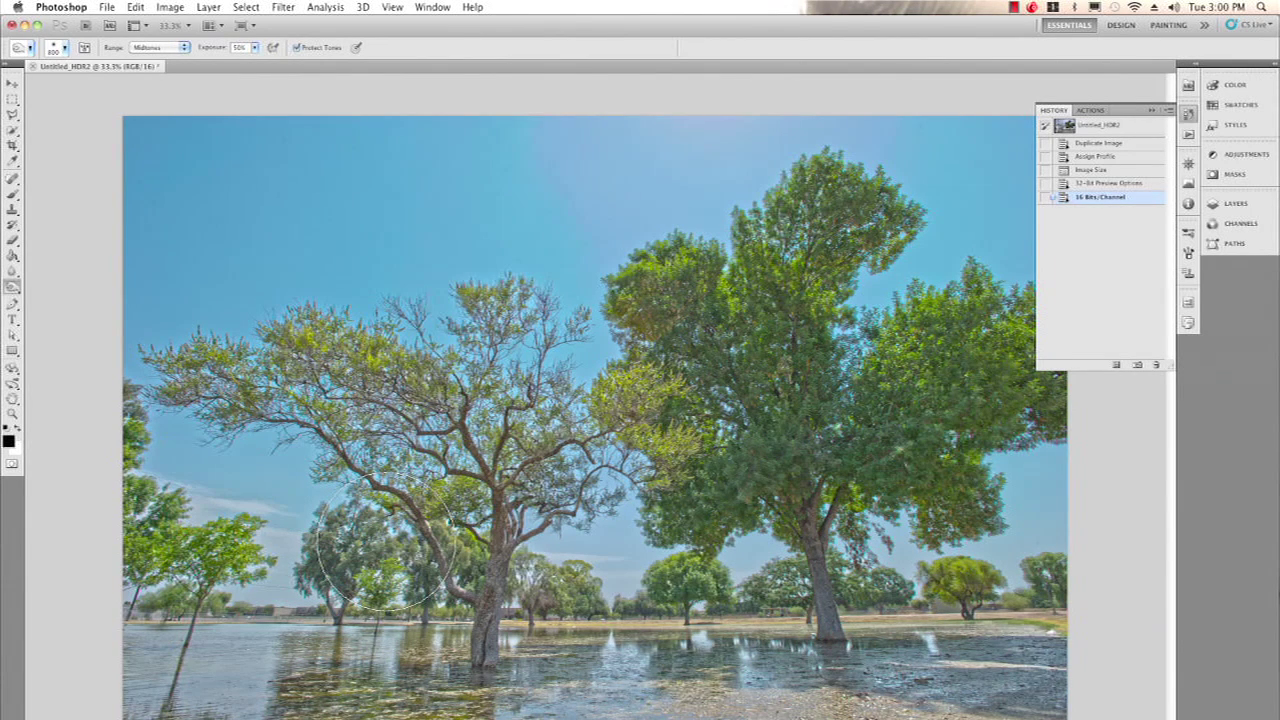
# Save the toned 16-bit image as Final Output.psd.
pyautogui.click(108, 10)
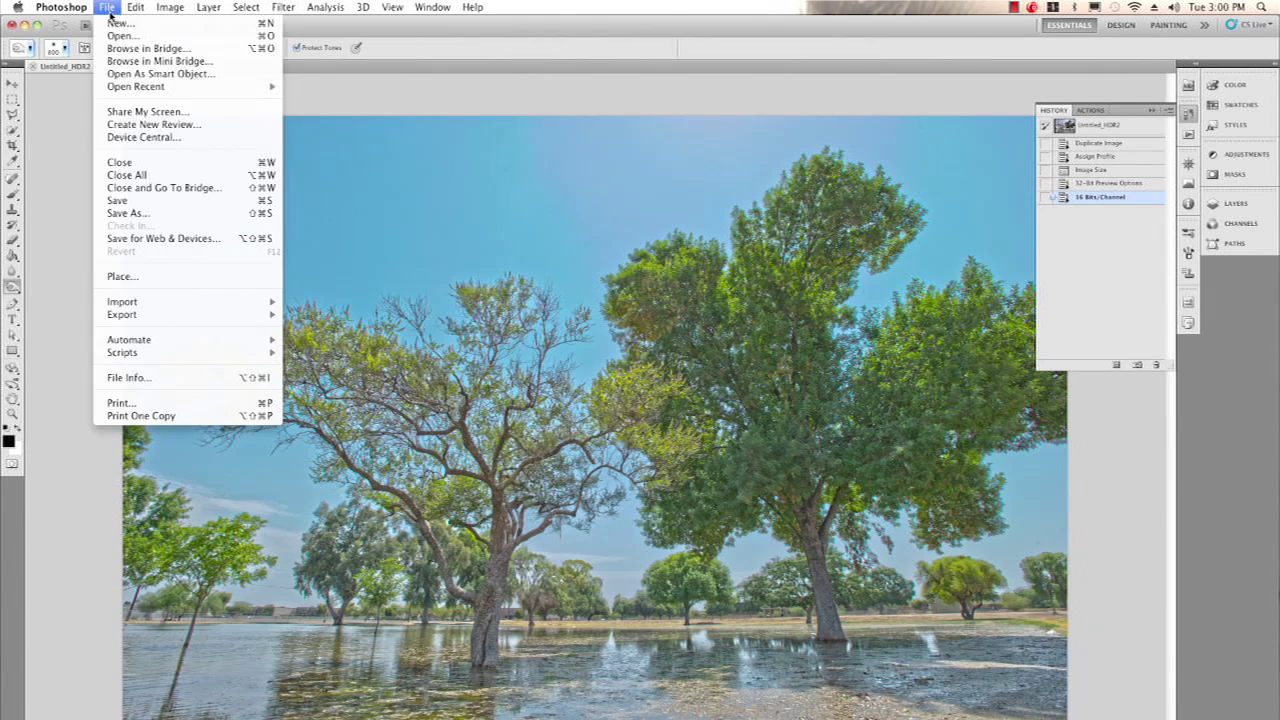
pyautogui.click(150, 211)
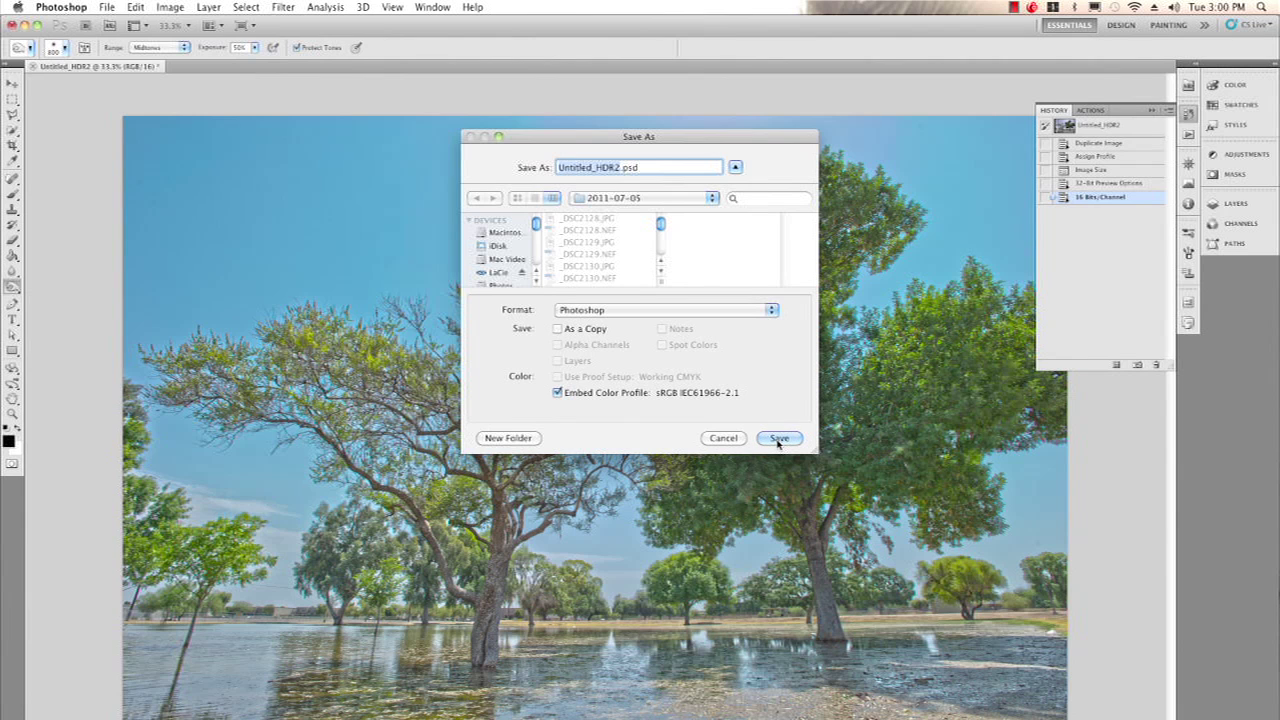
pyautogui.write('Final Output')
pyautogui.click(779, 438)
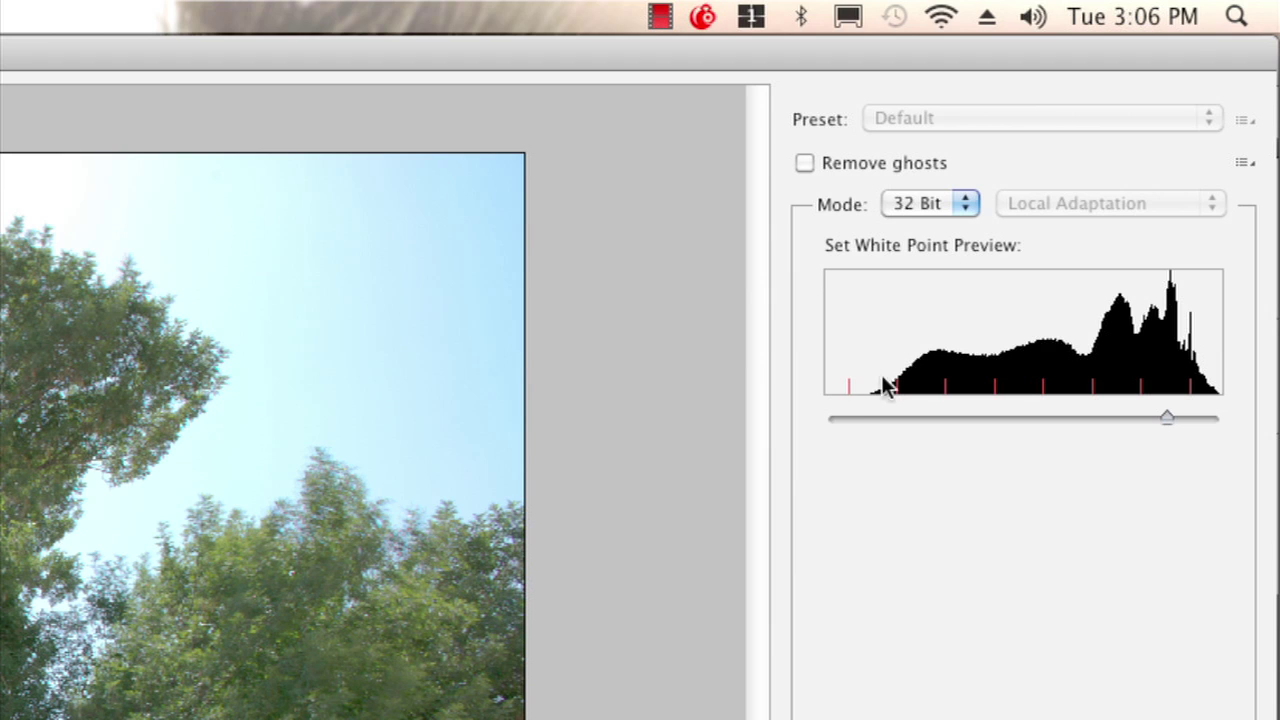
# Keep the new merge at 32 Bit and raise the white point preview near the bright end.
pyautogui.click(975, 203)
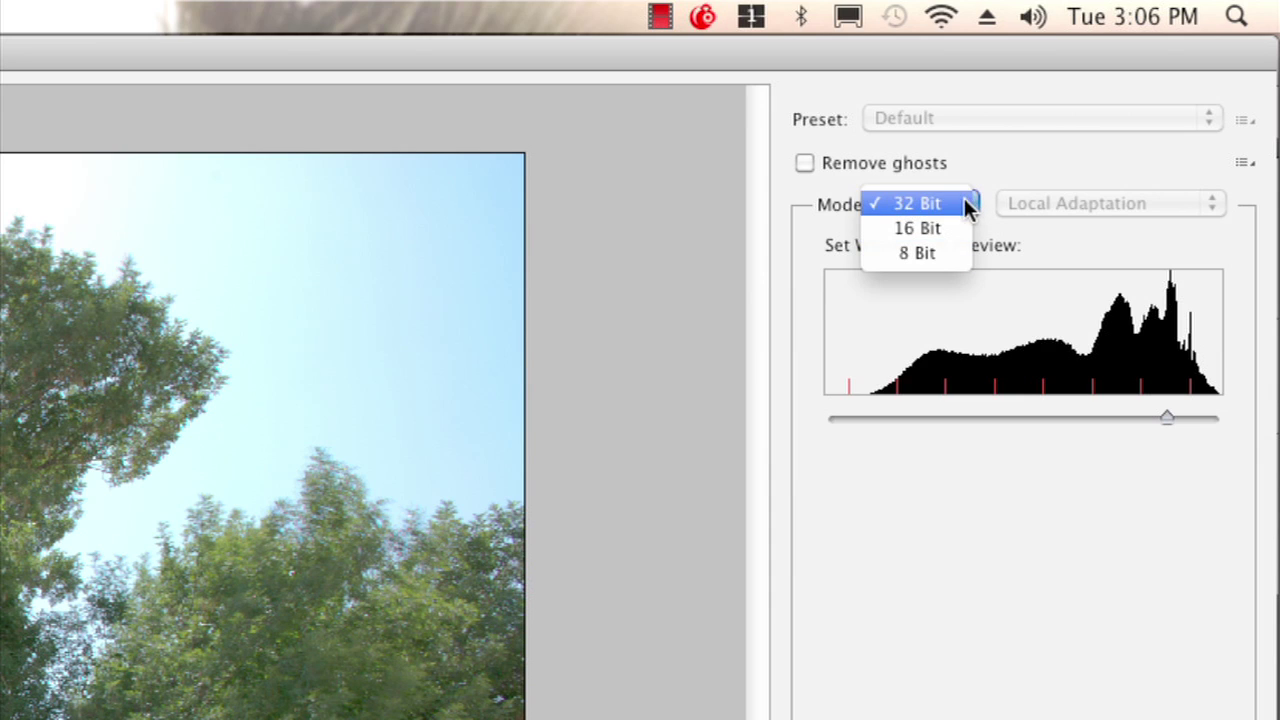
pyautogui.click(968, 205)
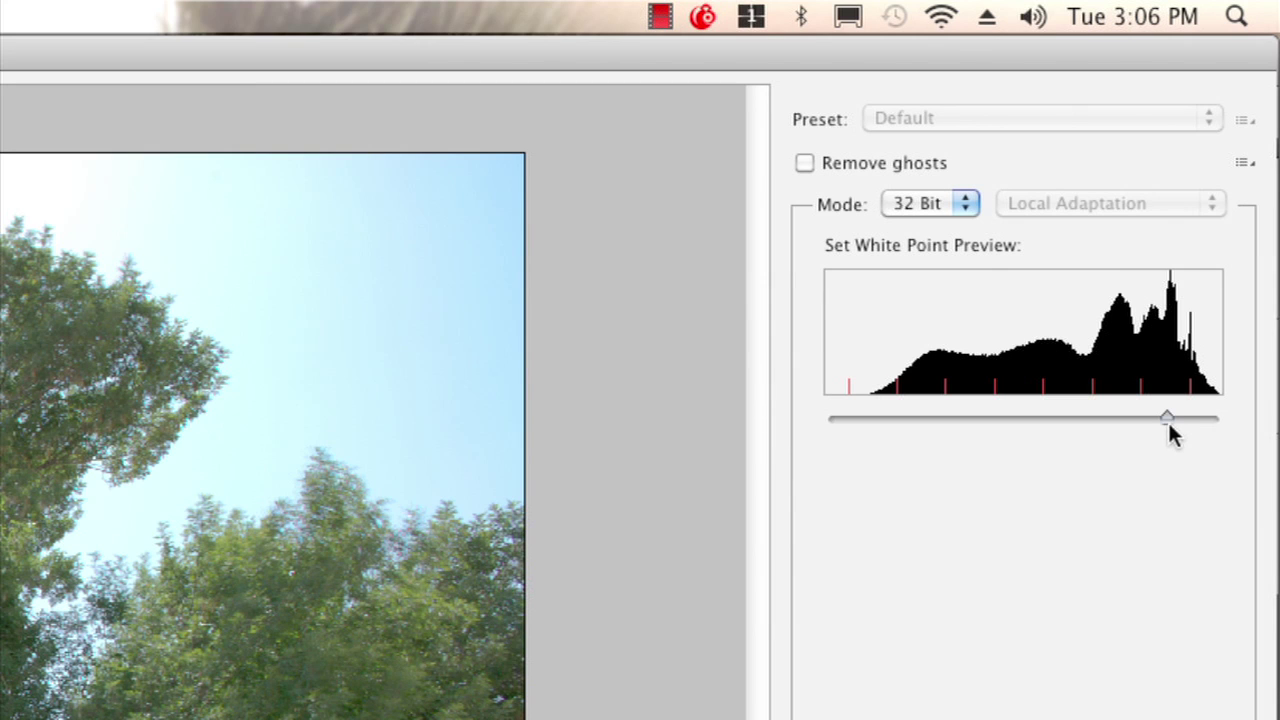
pyautogui.moveTo(1164, 415); pyautogui.dragTo(1196, 415)
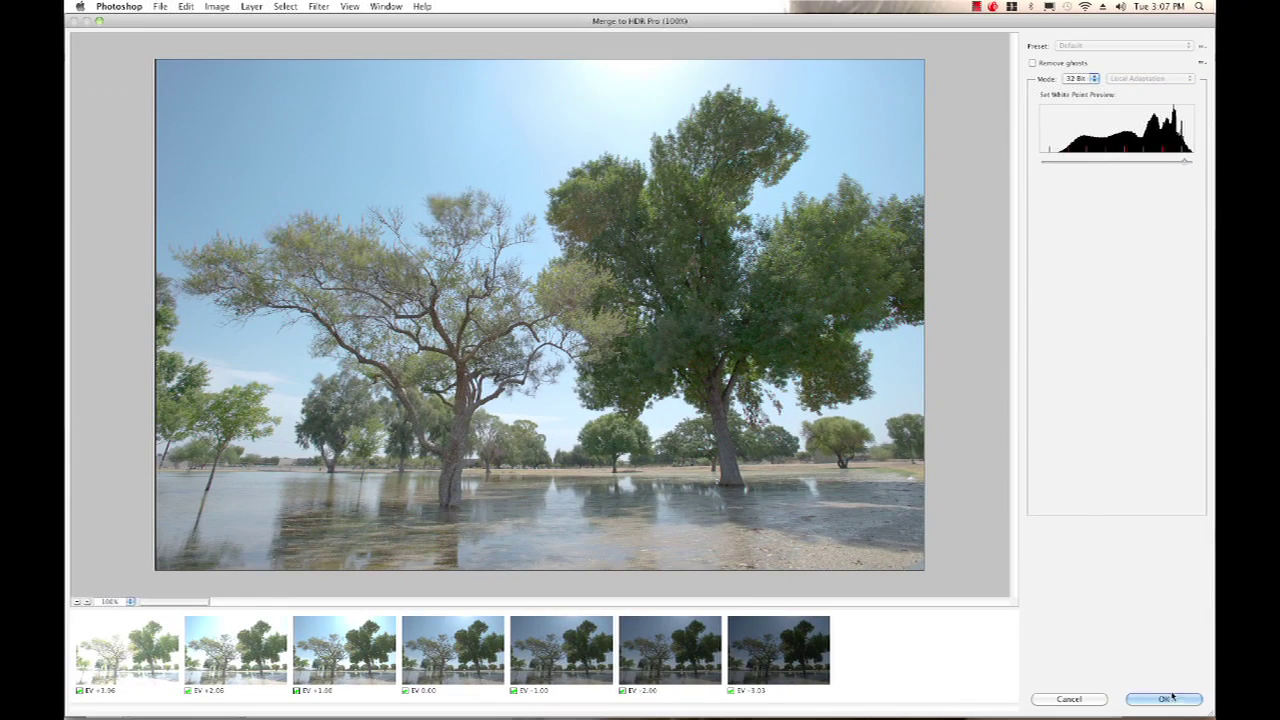
# Accept the Merge to HDR Pro result as a 32-bit image and save it as '32bit file.psd'.
pyautogui.click(1168, 699)
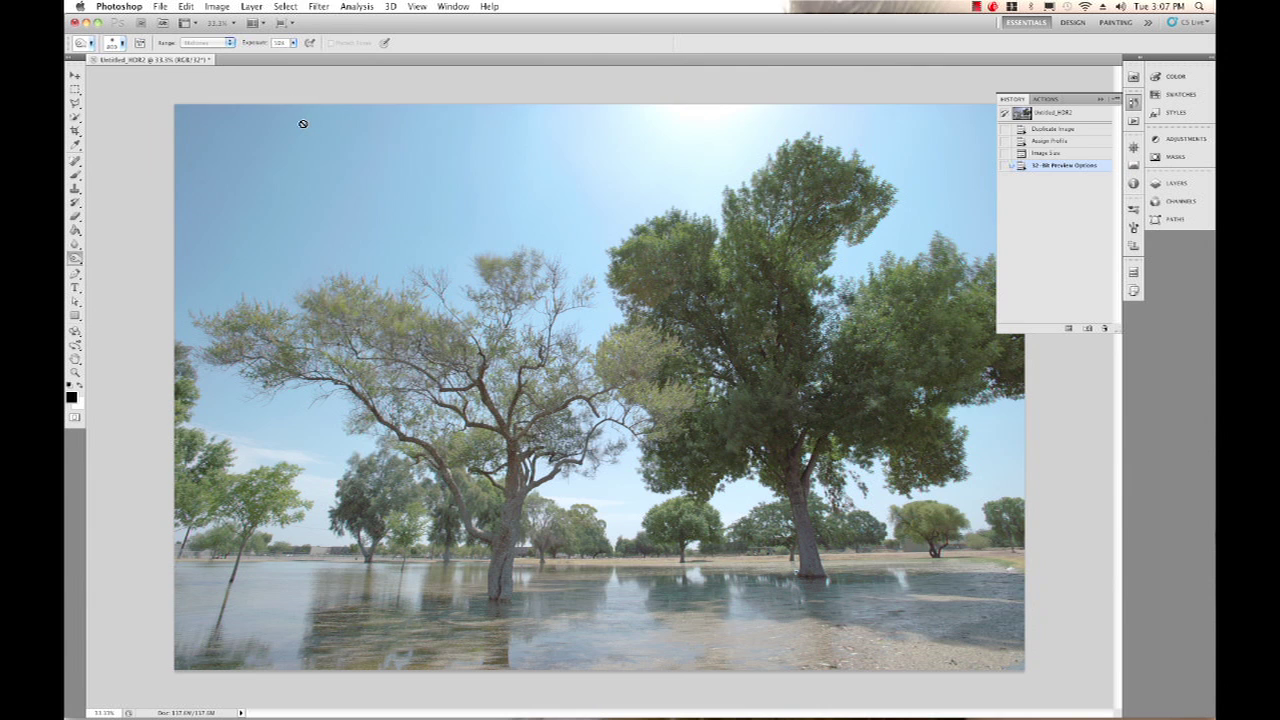
pyautogui.click(157, 8)
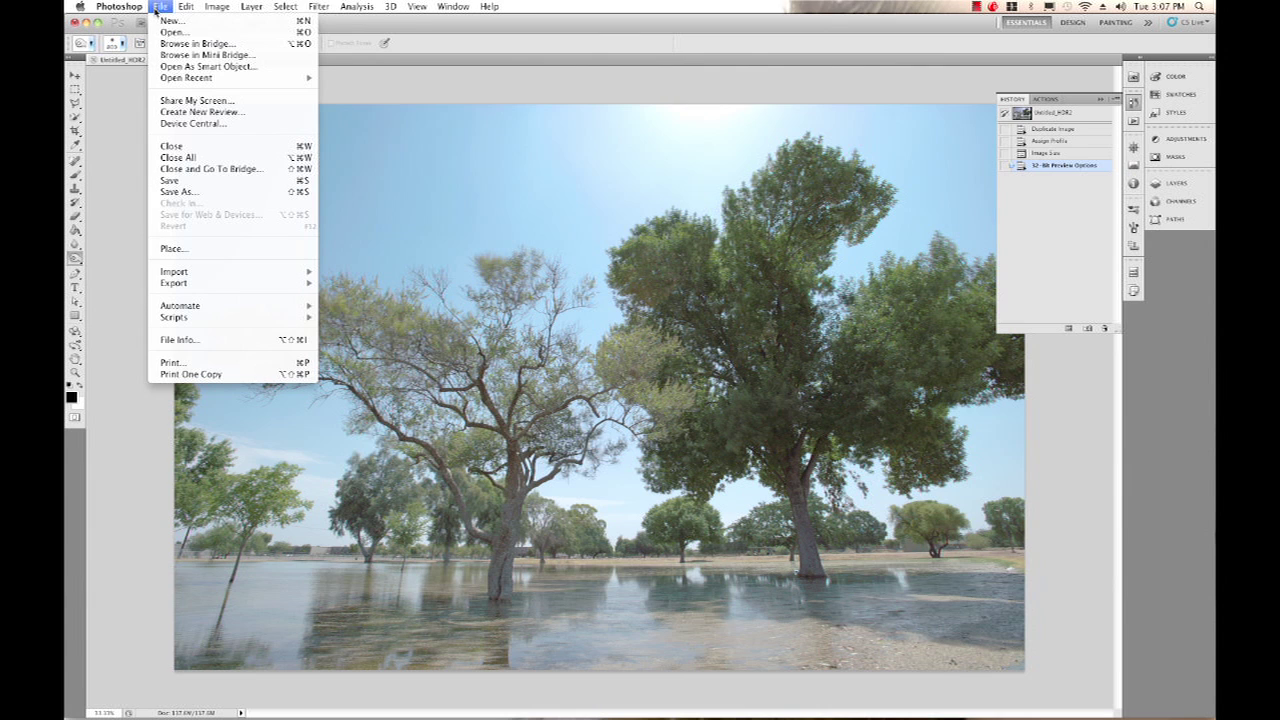
pyautogui.click(196, 180)
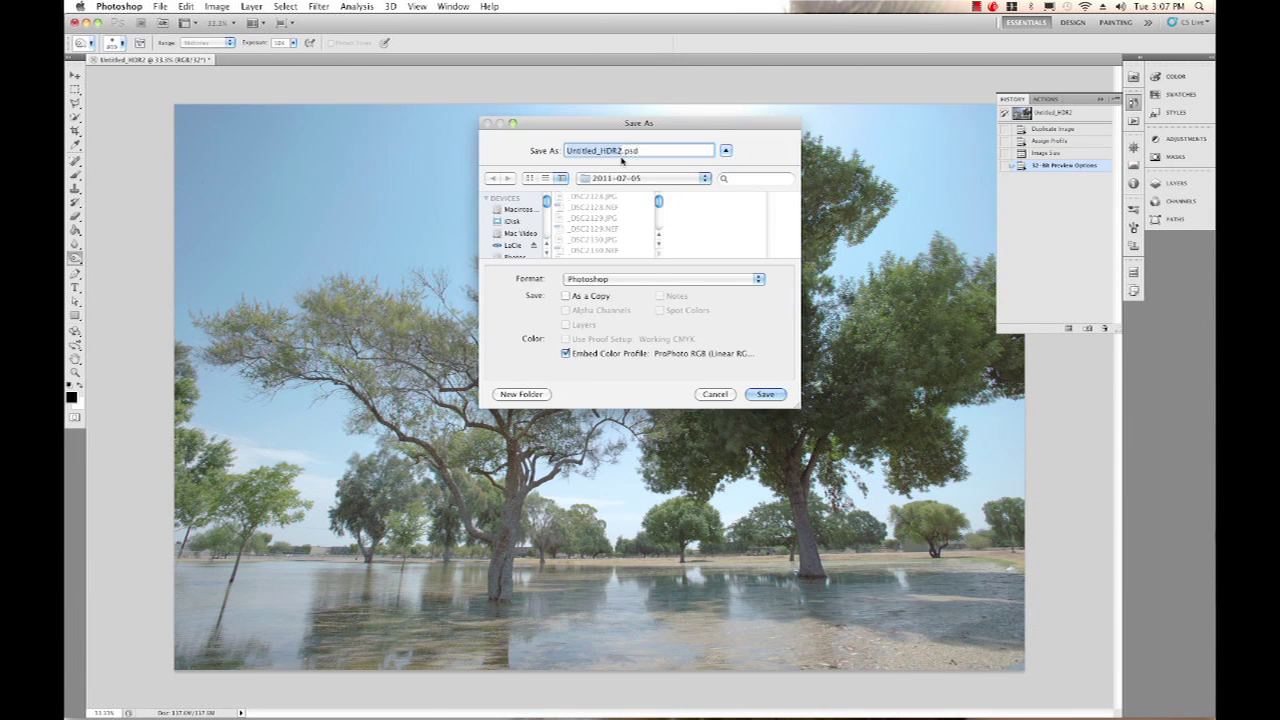
pyautogui.write('32bit file')
pyautogui.press('Return')
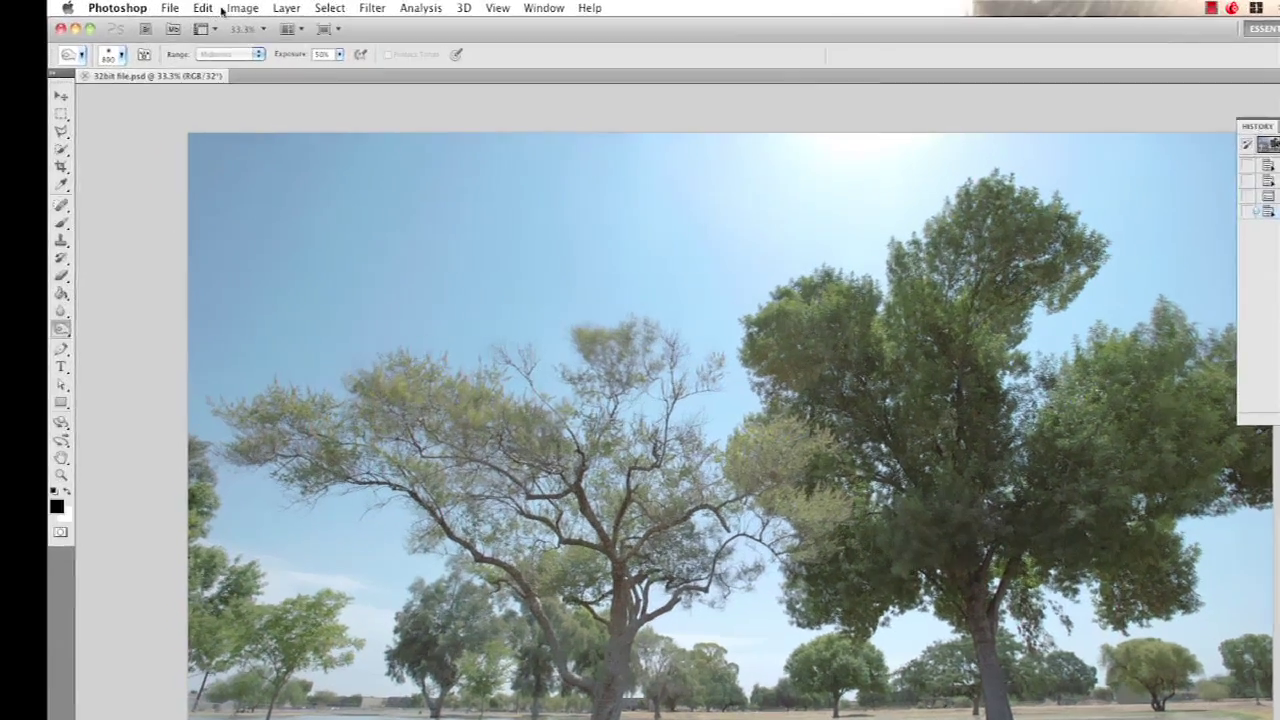
# Change the image mode to 16 Bits/Channel.
pyautogui.click(217, 6)
pyautogui.moveTo(216, 22)
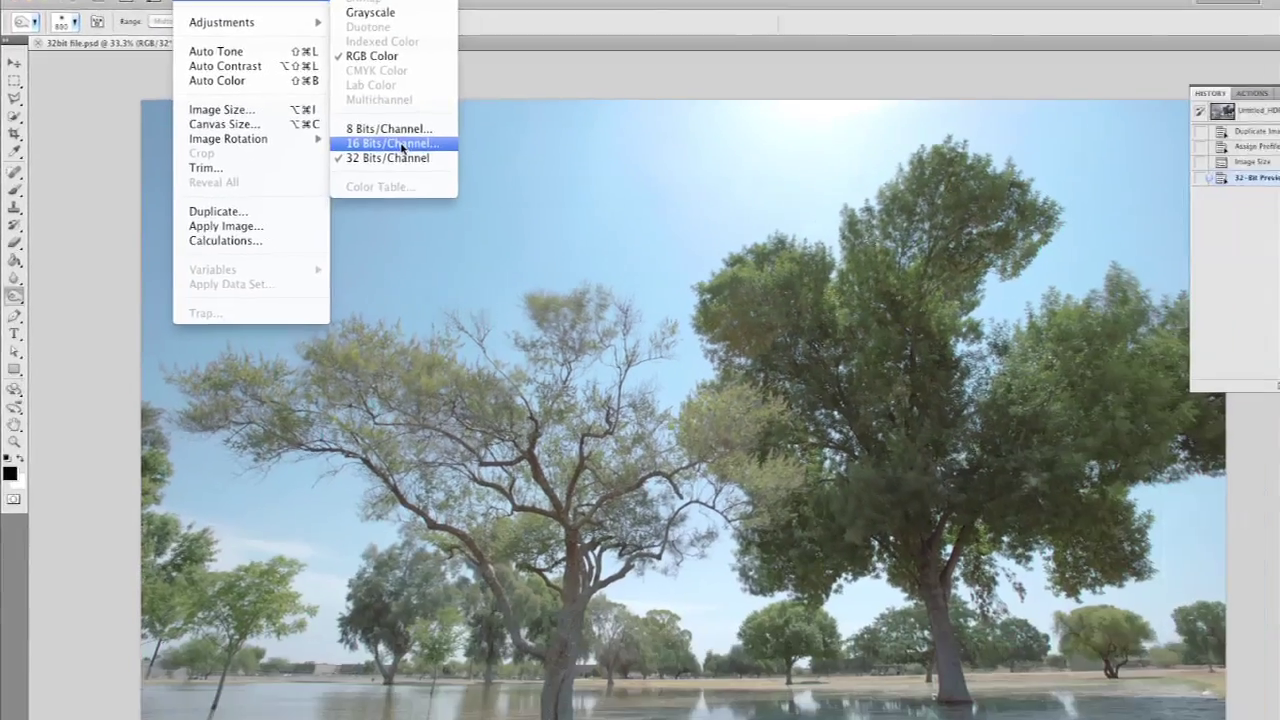
pyautogui.click(637, 283)
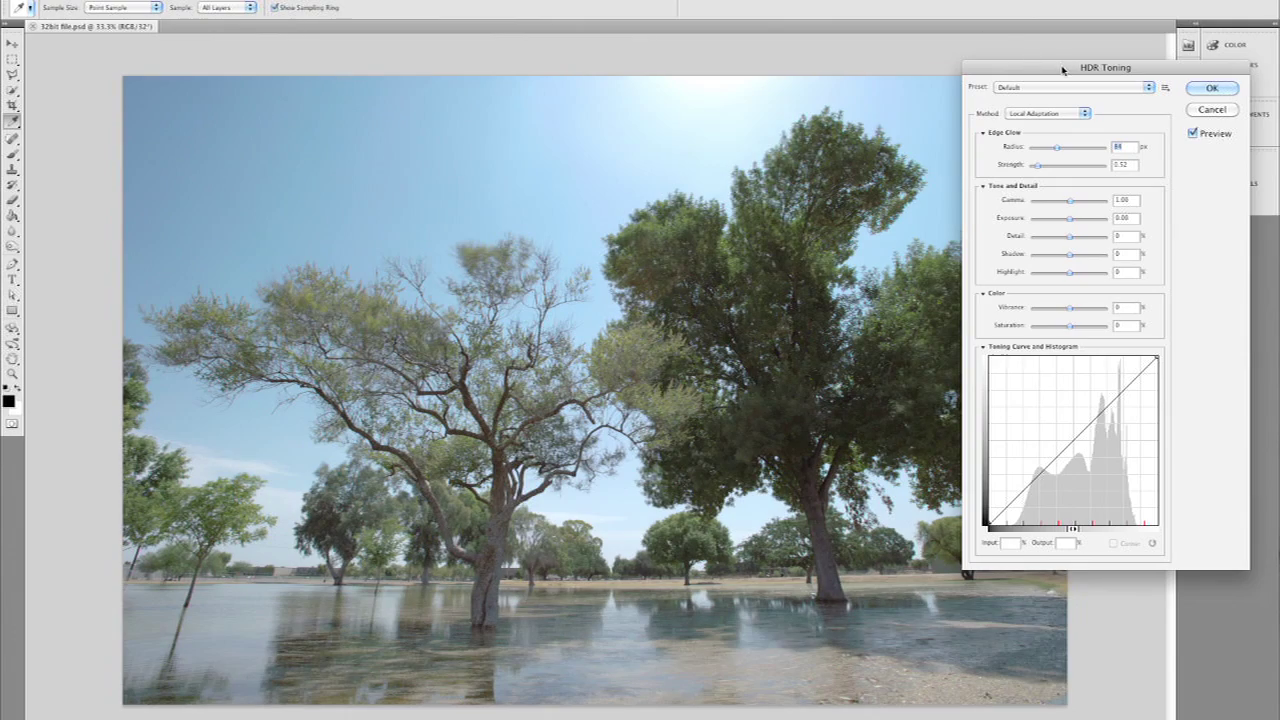
# In HDR Toning, set gamma 1.64, exposure -0.39, detail -23, shadow +20, highlight +15.
pyautogui.moveTo(1050, 71); pyautogui.dragTo(612, 17)
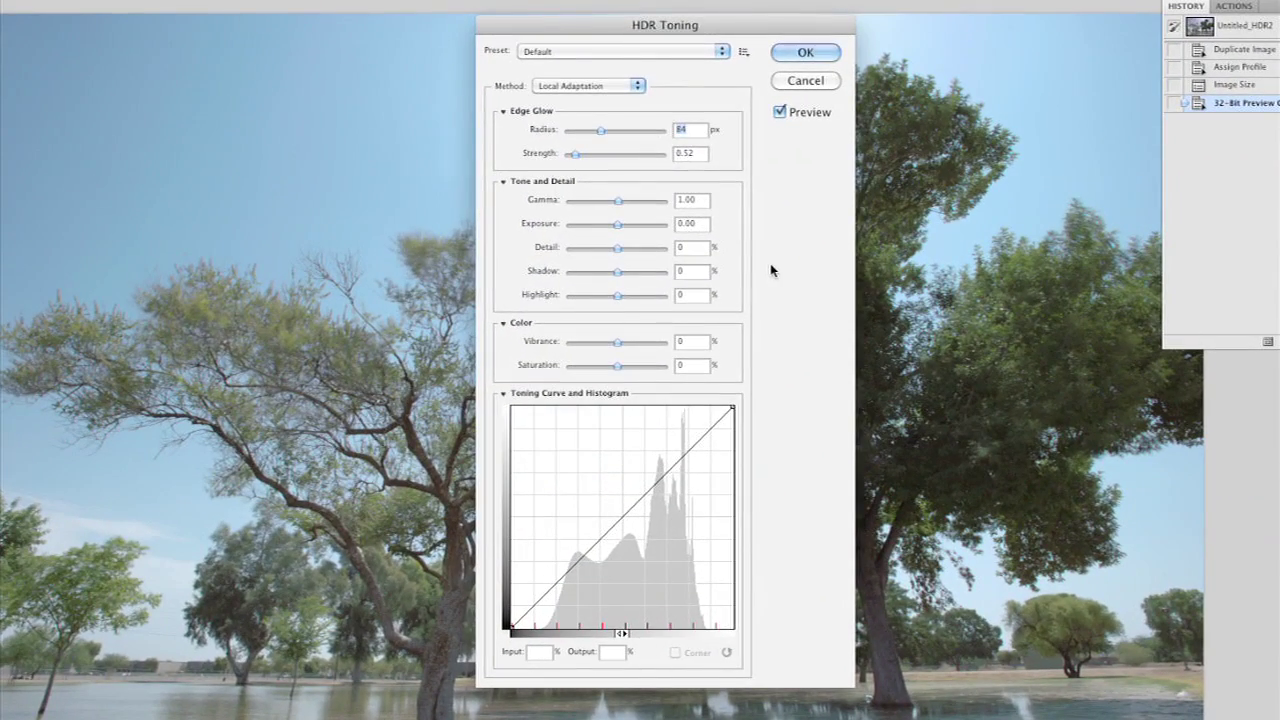
pyautogui.moveTo(617, 201); pyautogui.dragTo(624, 296)
pyautogui.moveTo(634, 225); pyautogui.dragTo(613, 230)
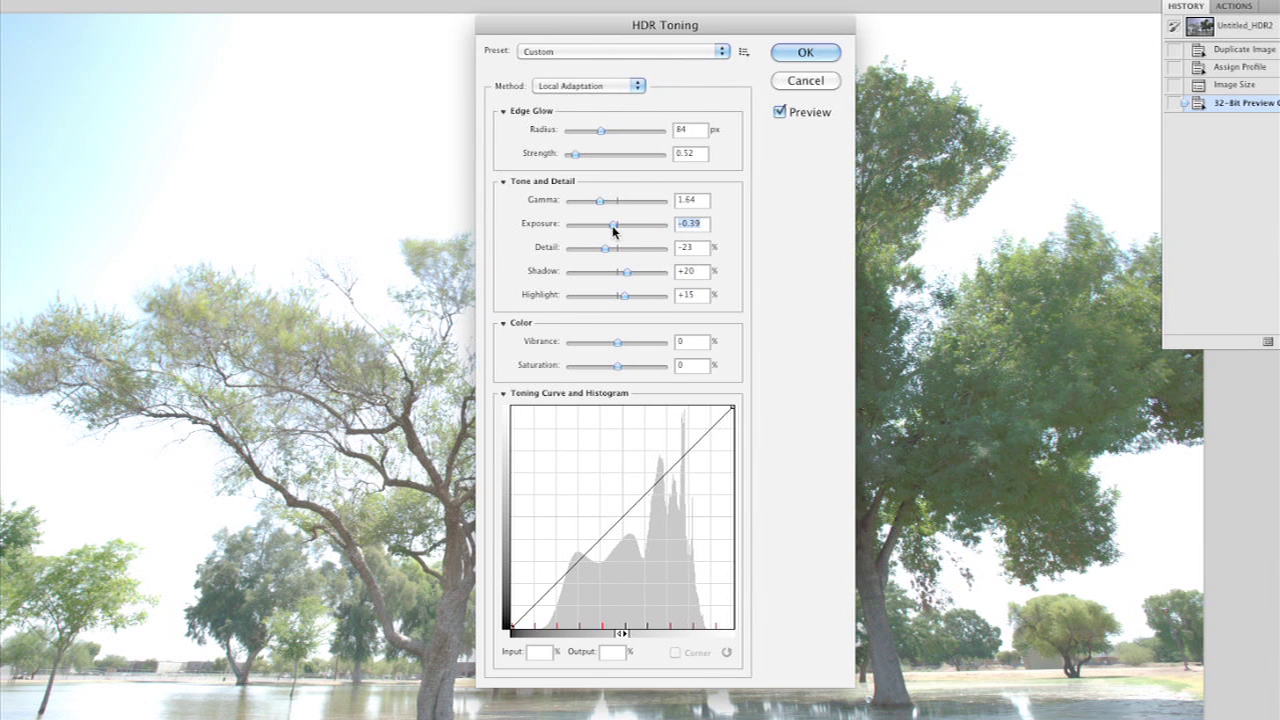